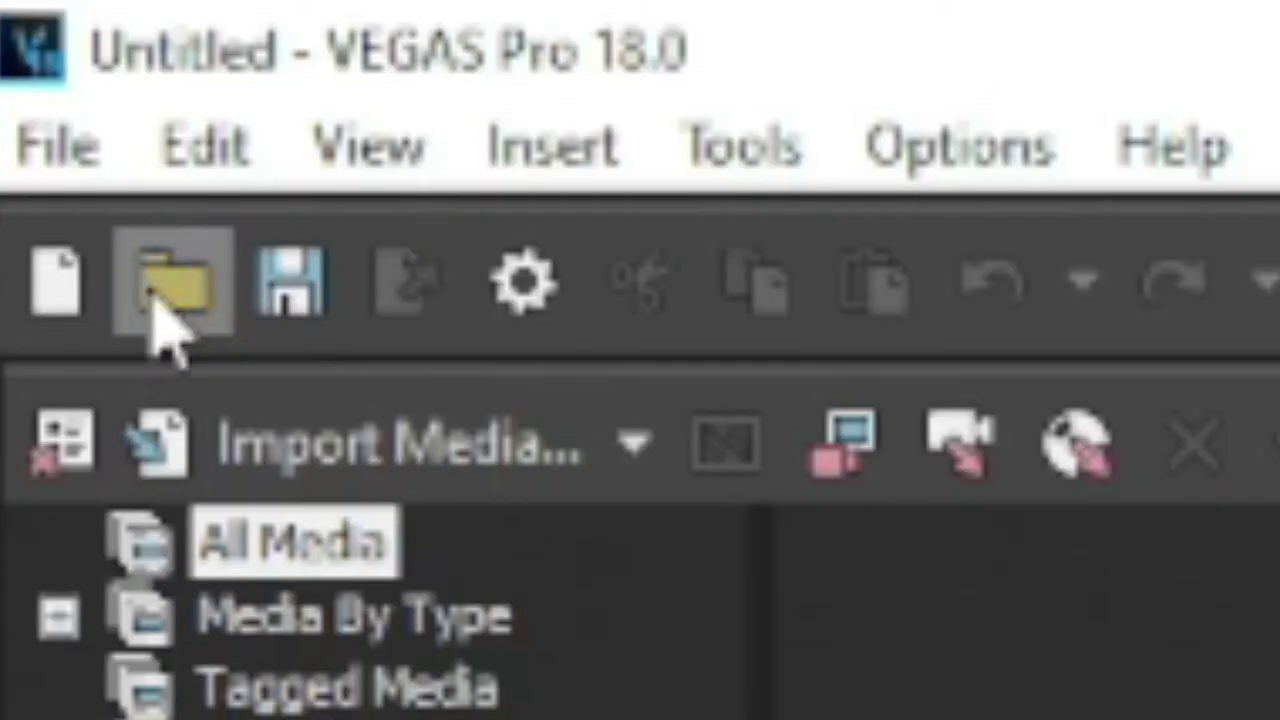
# Step: Import MVI_7238.MOV onto the timeline, answering the project settings prompt
pyautogui.click(155, 295)
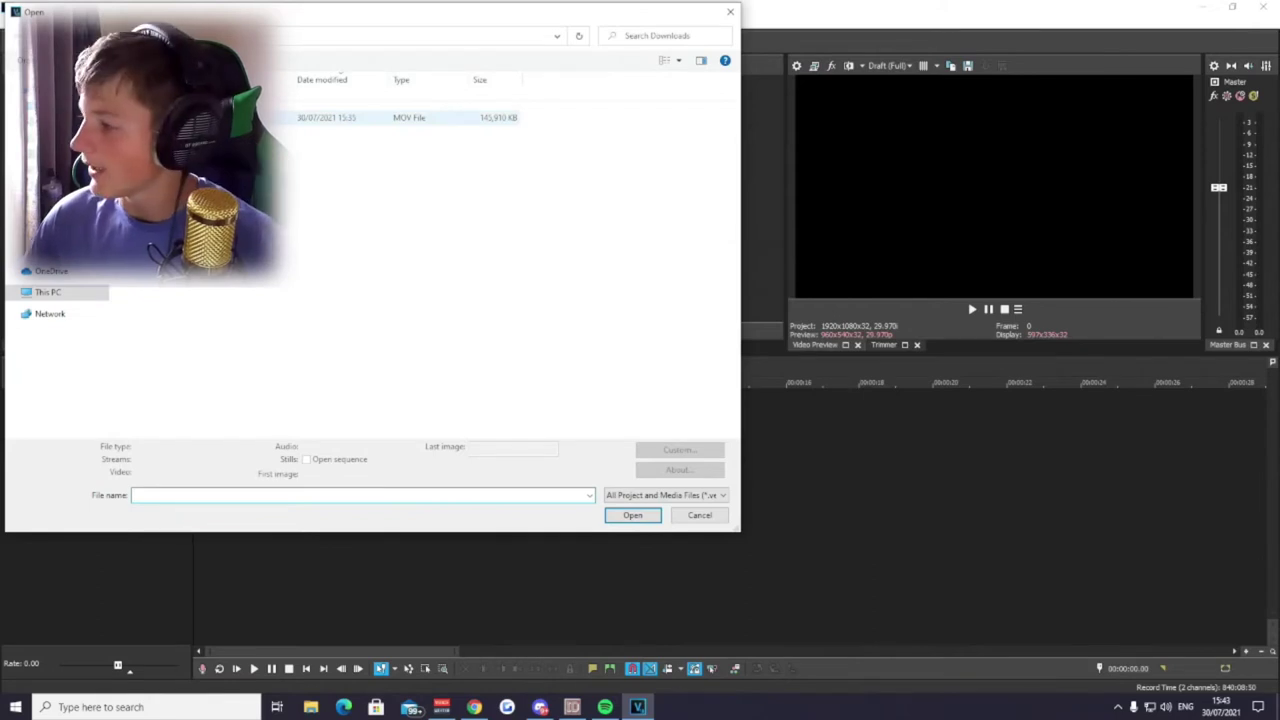
pyautogui.doubleClick(230, 117)
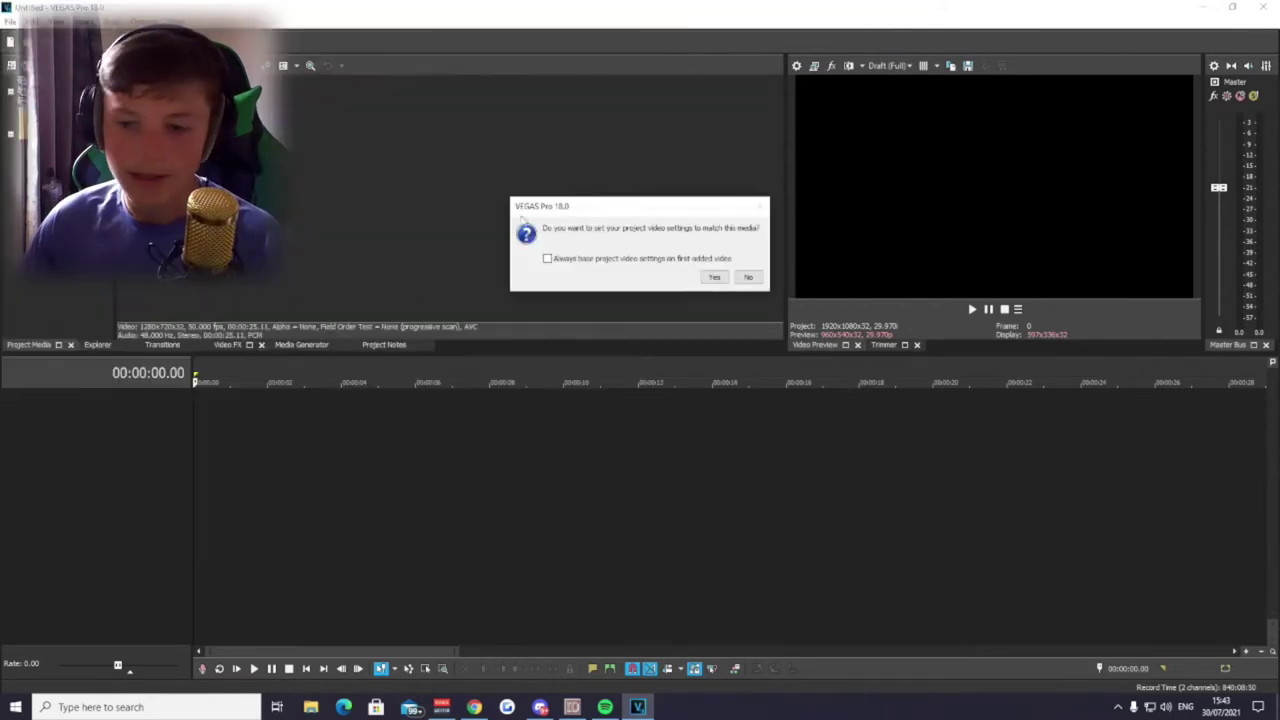
pyautogui.click(748, 279)
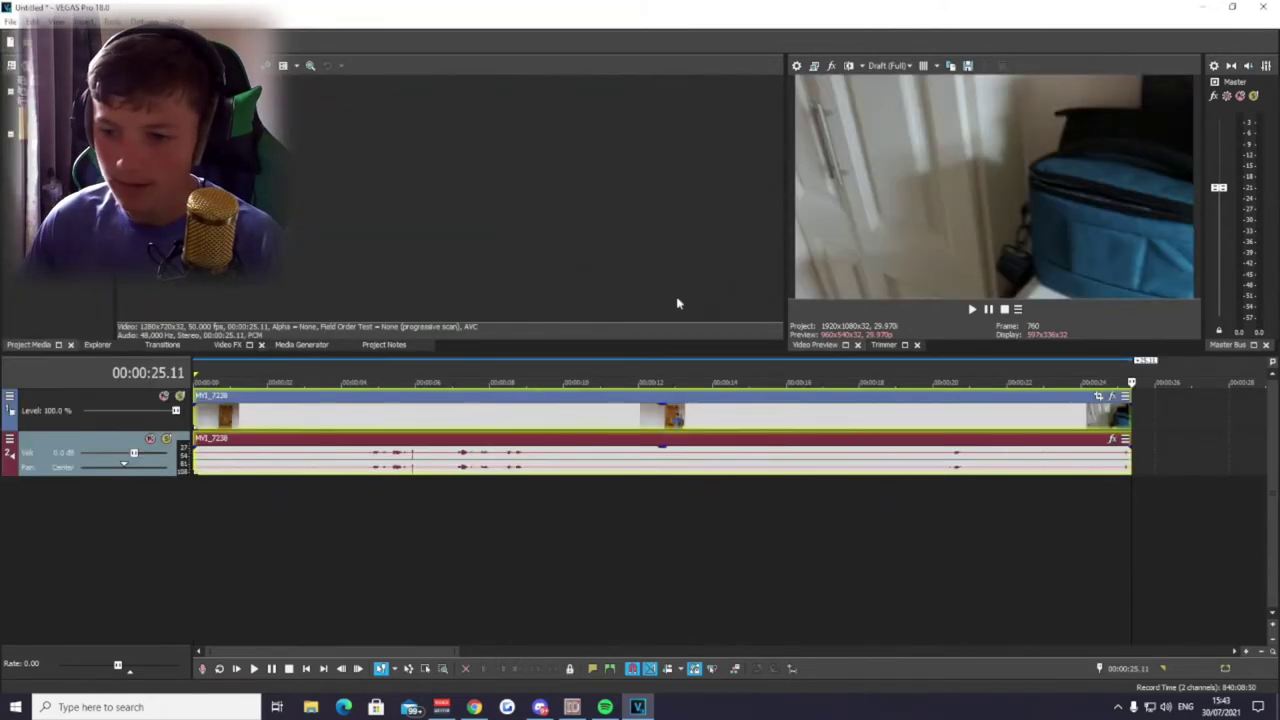
# Step: Preview the footage and split the clip at 12.20
pyautogui.click(198, 479)
pyautogui.click(486, 483)
pyautogui.click(581, 483)
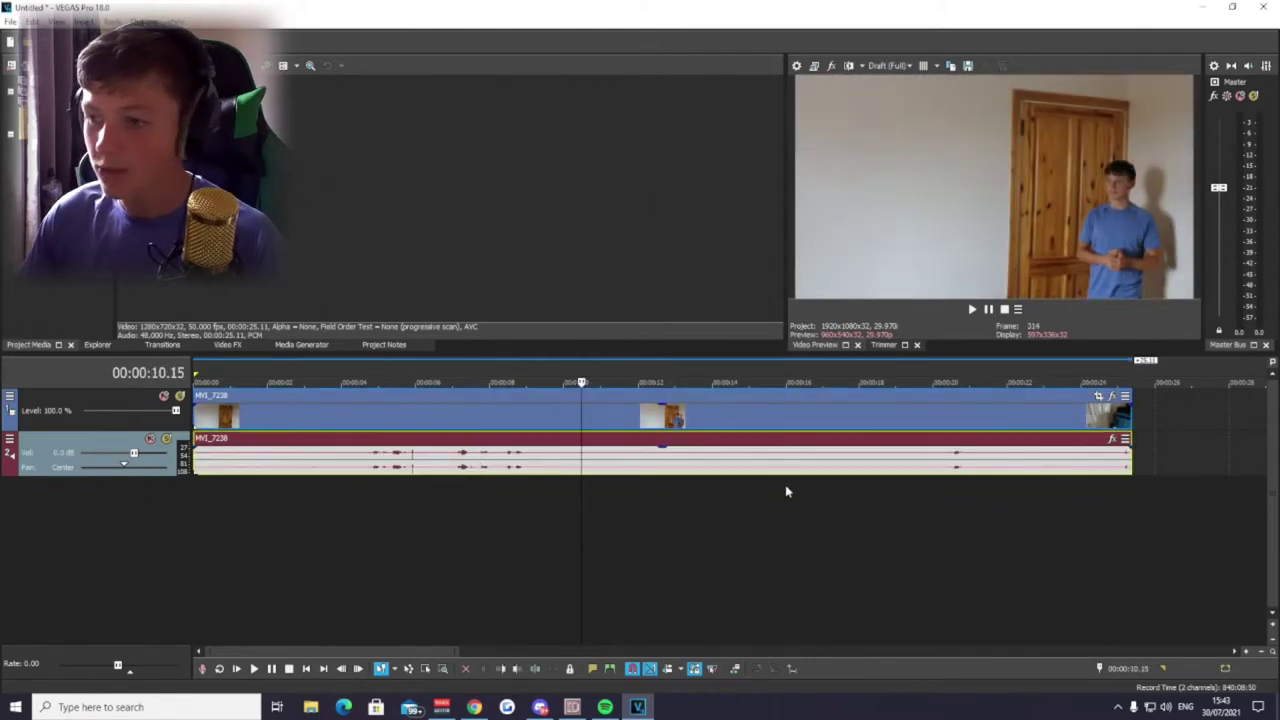
pyautogui.click(935, 457)
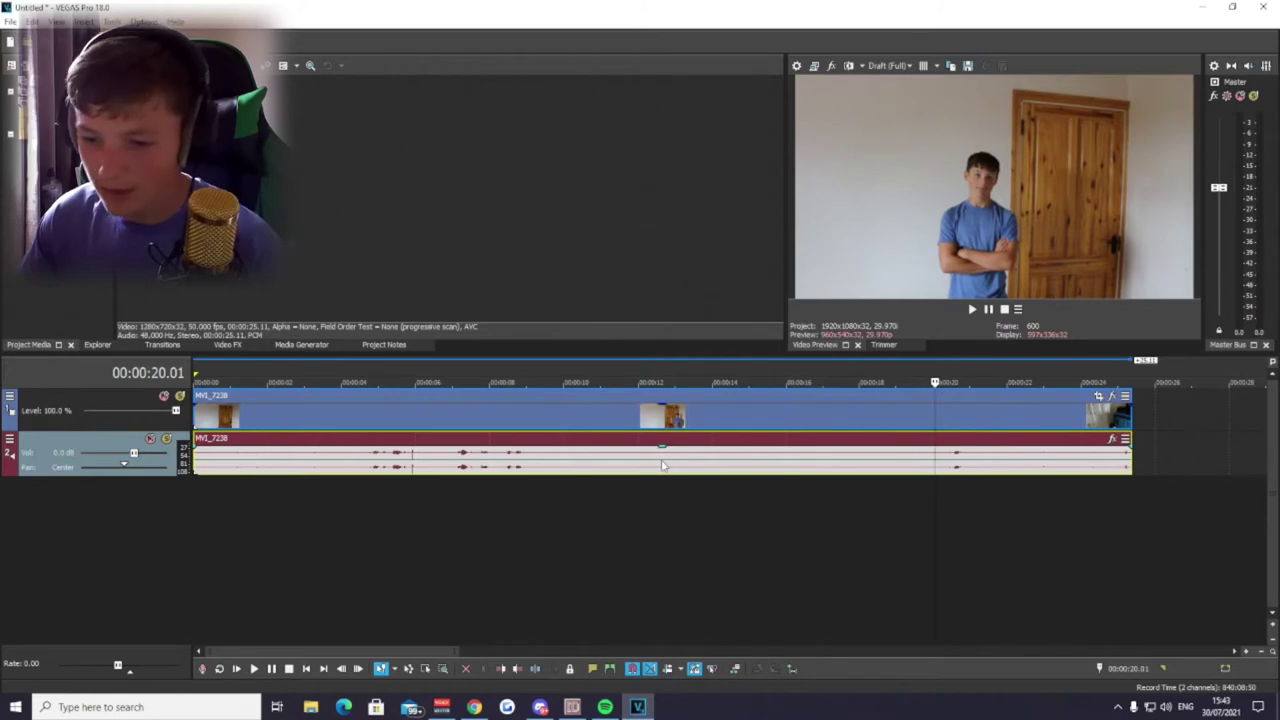
pyautogui.click(662, 464)
pyautogui.press('s')
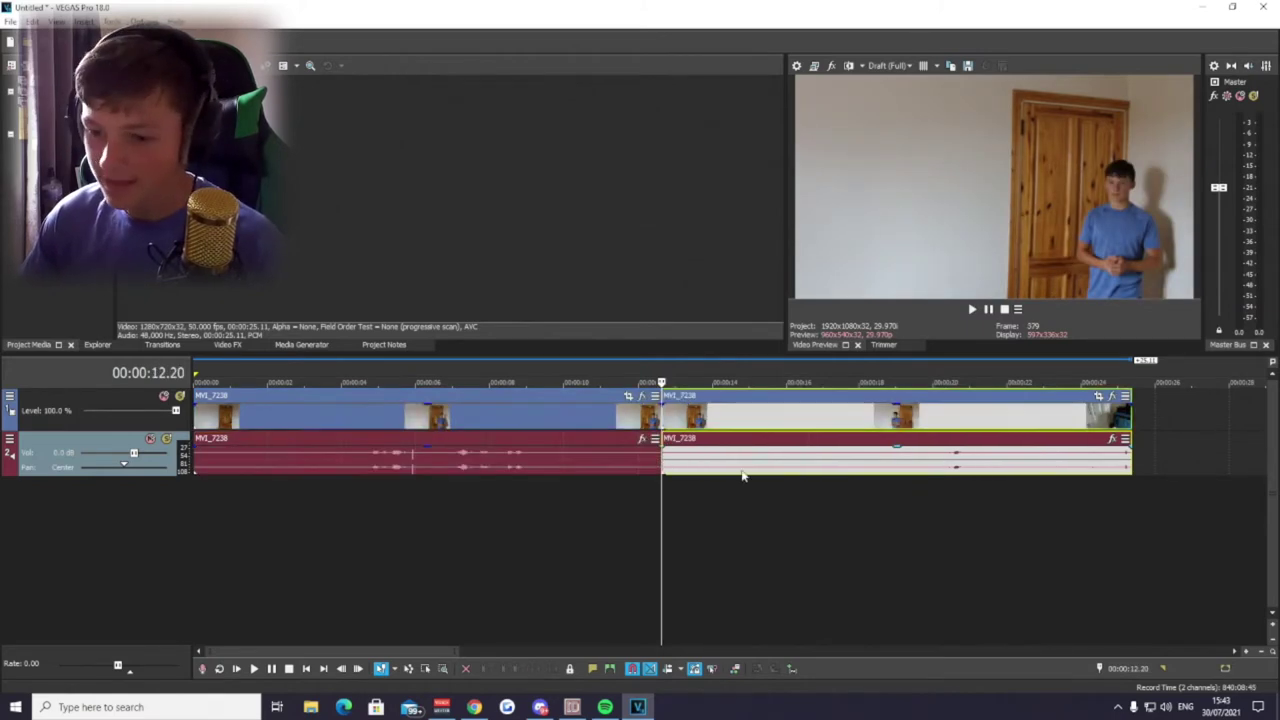
# Step: Split again at 17.05 and delete the middle piece, leaving a gap
pyautogui.click(800, 465)
pyautogui.click(830, 465)
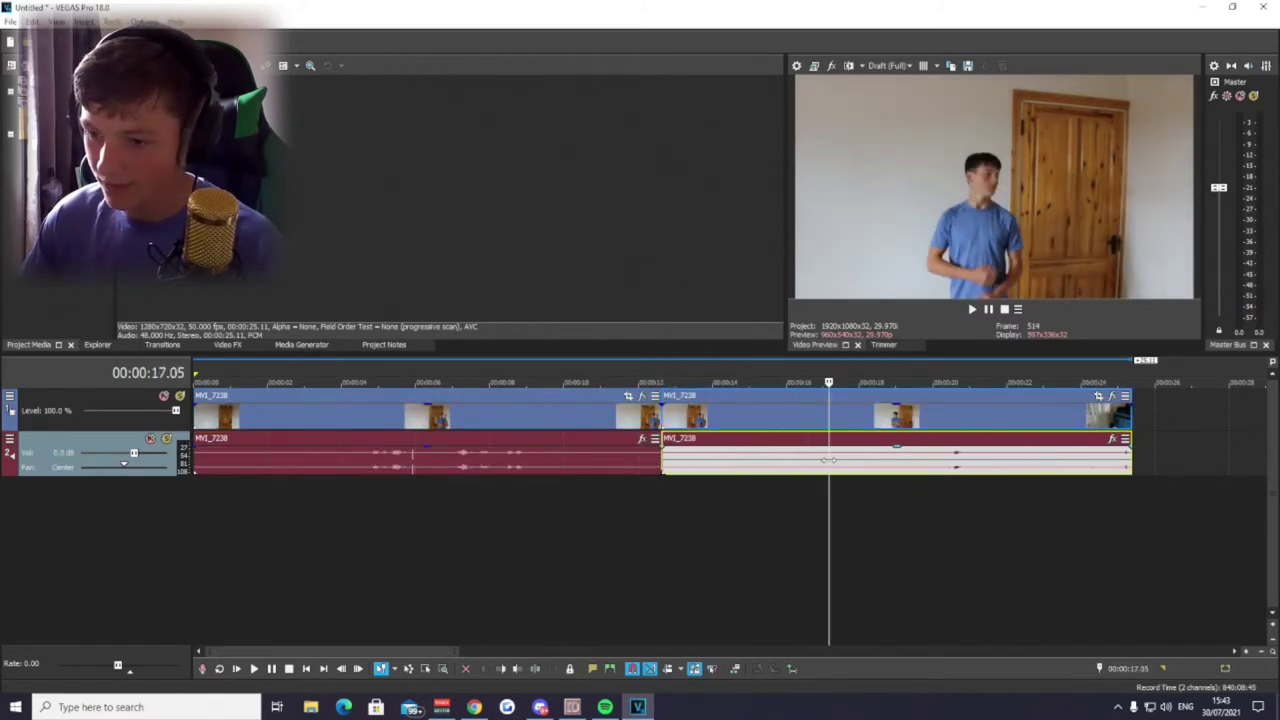
pyautogui.press('s')
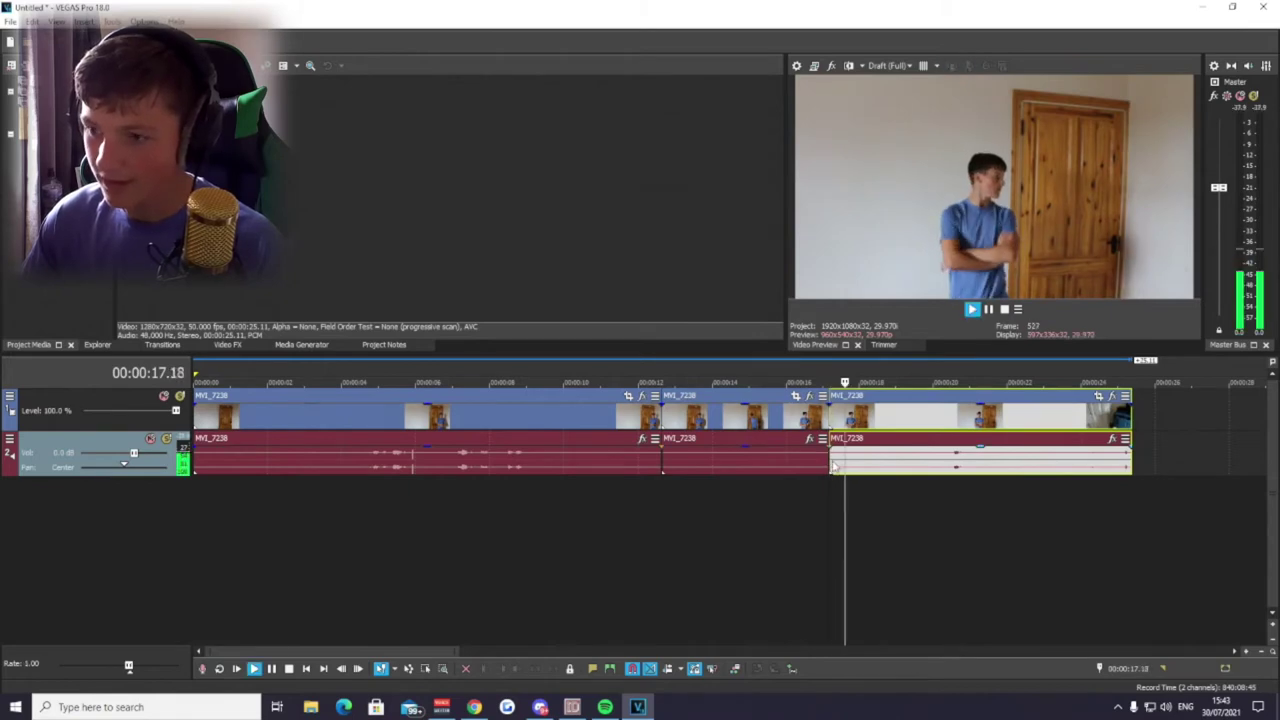
pyautogui.press('space')
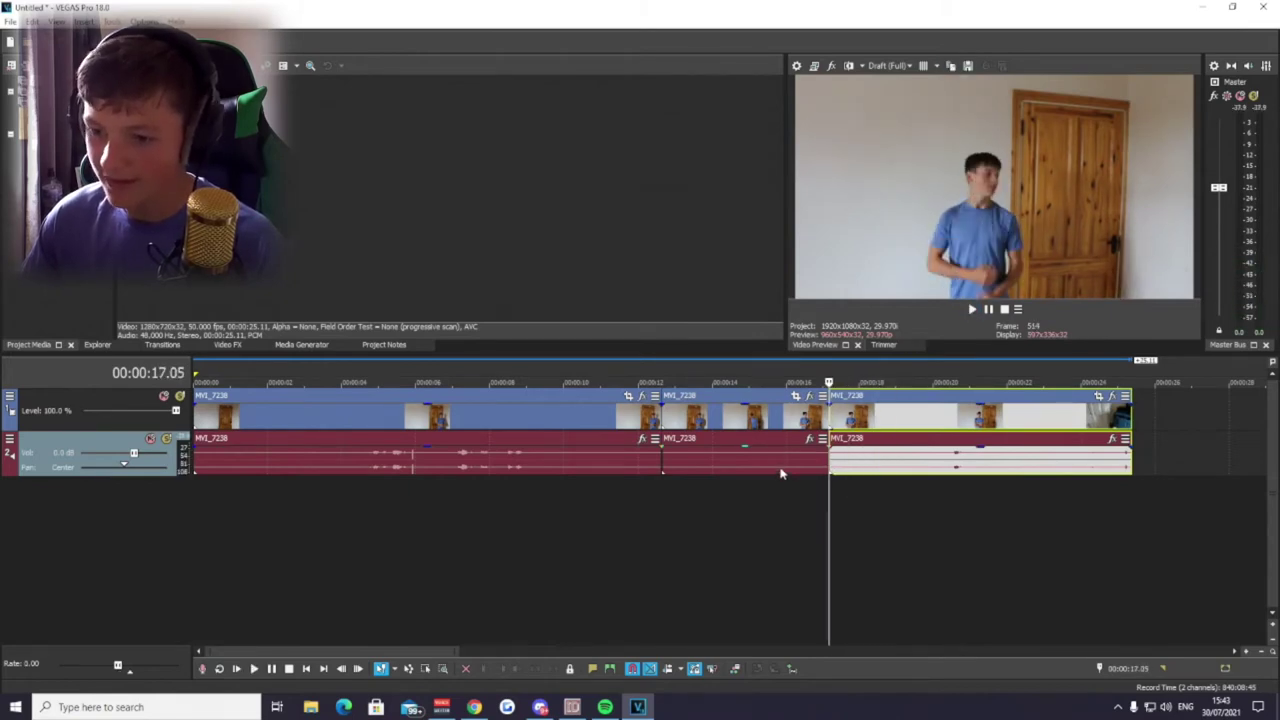
pyautogui.click(781, 470)
pyautogui.press('Delete')
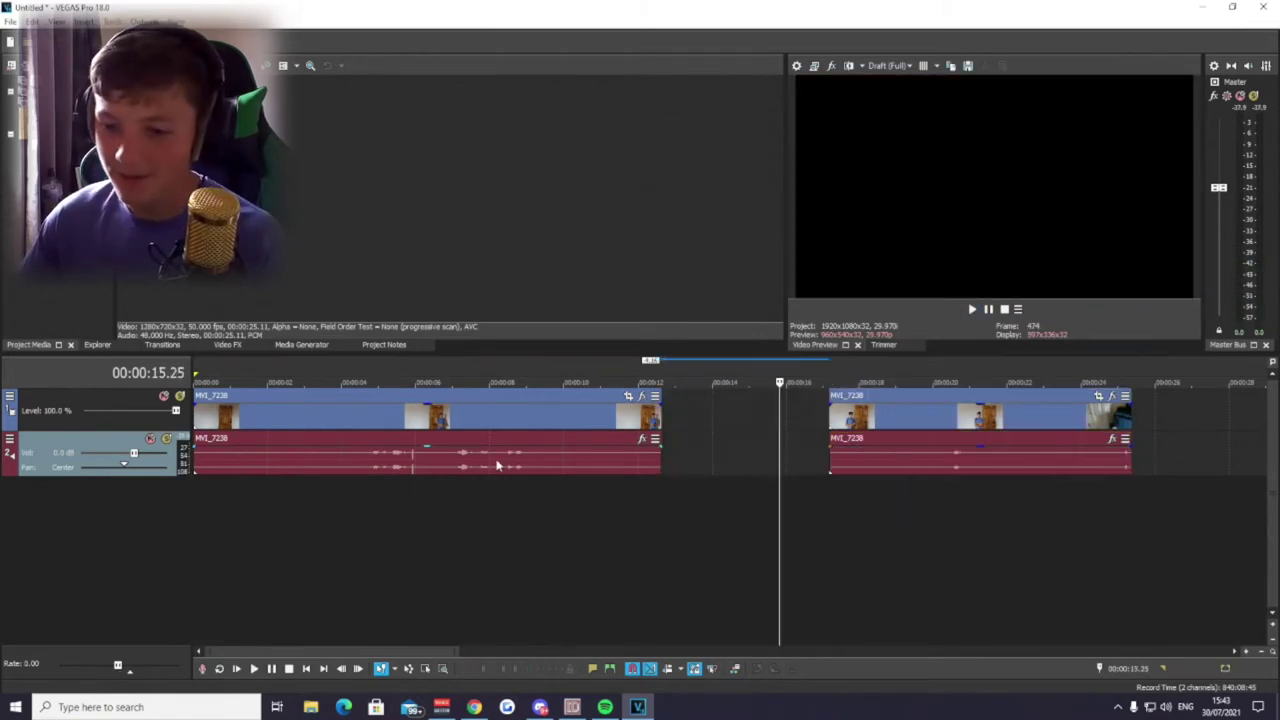
pyautogui.click(497, 465)
# Step: Move the later piece left, then cut away the first clip's portion before about seven seconds
pyautogui.moveTo(886, 466); pyautogui.dragTo(742, 466)
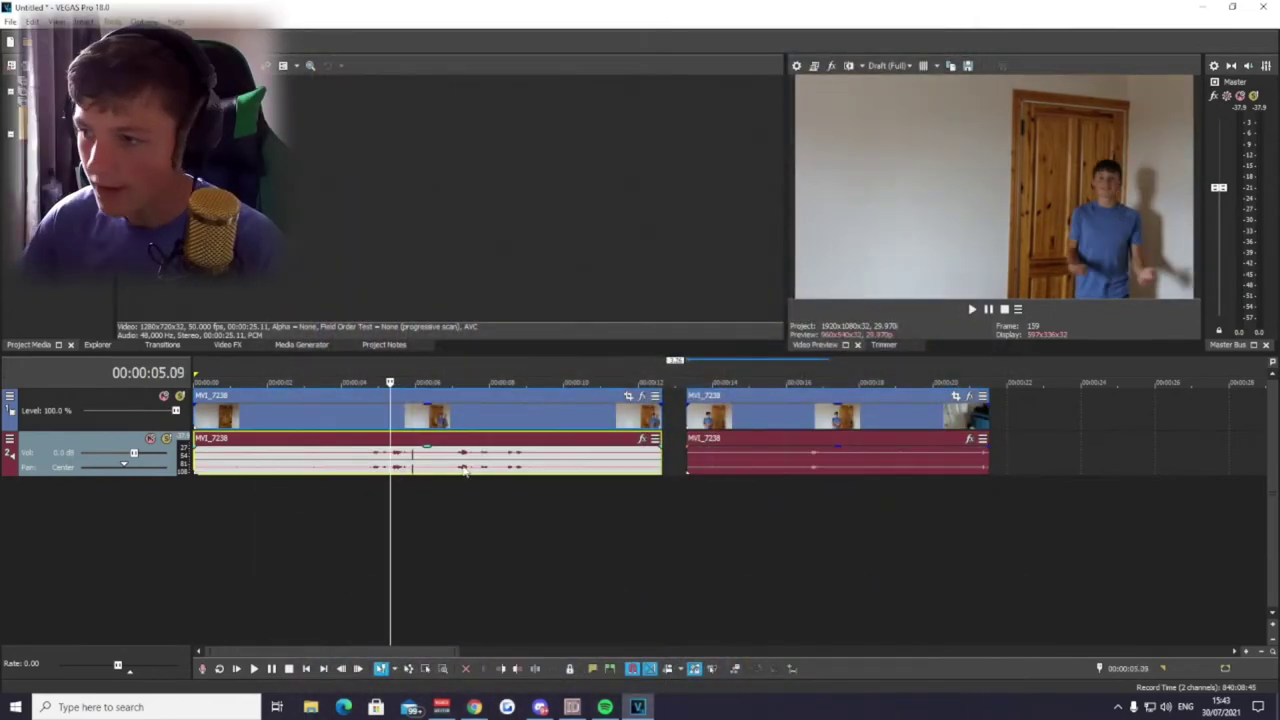
pyautogui.click(457, 456)
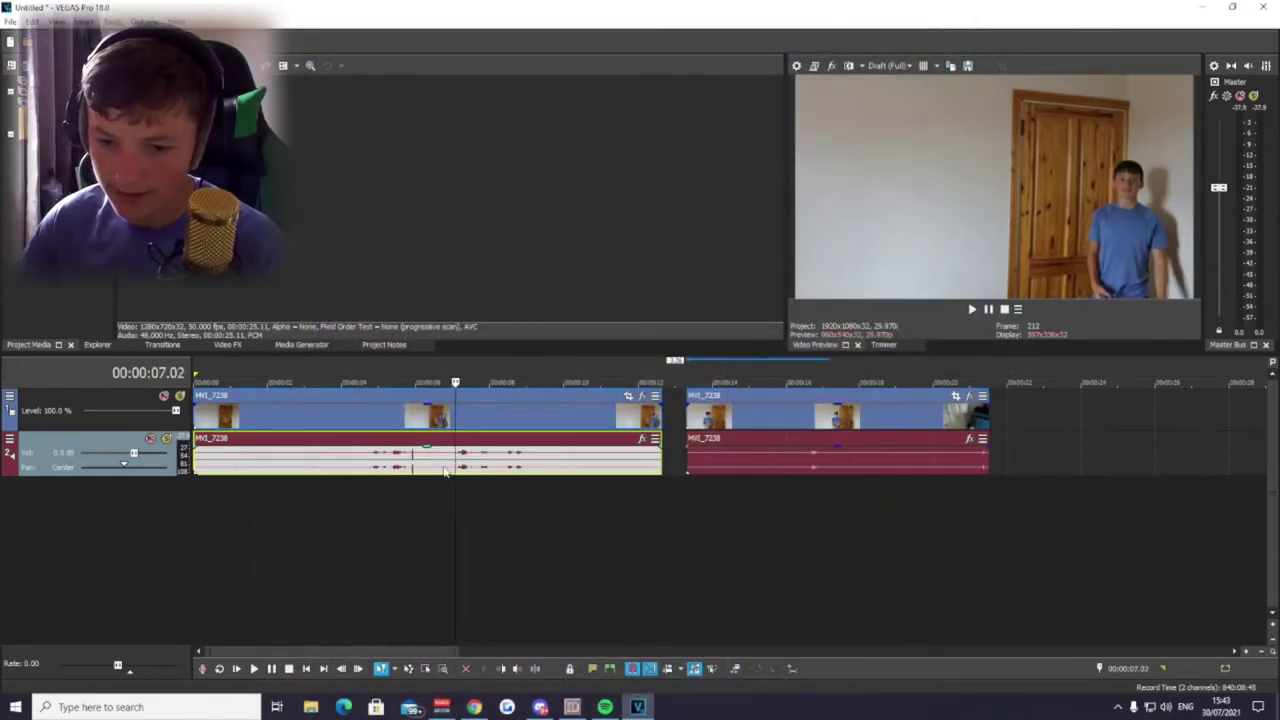
pyautogui.press('s')
pyautogui.press('Delete')
pyautogui.press('space')
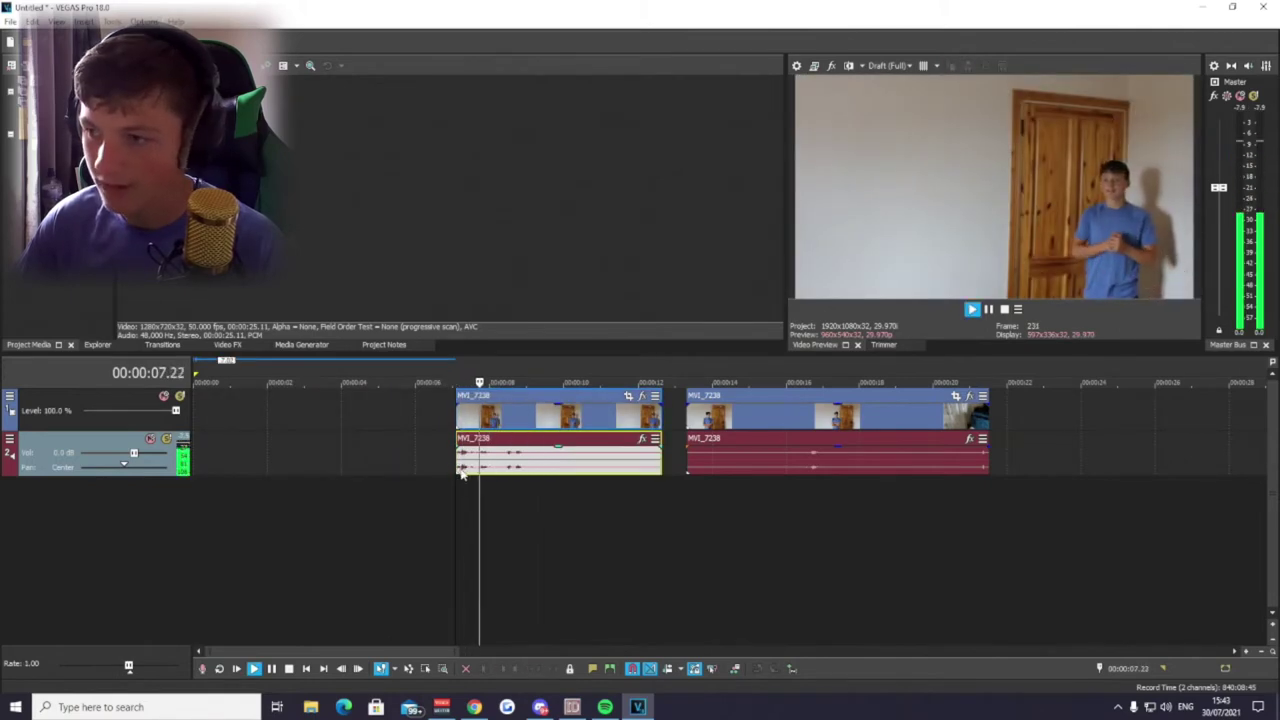
pyautogui.scroll(3, 500, 469)
pyautogui.scroll(-2, 691, 486)
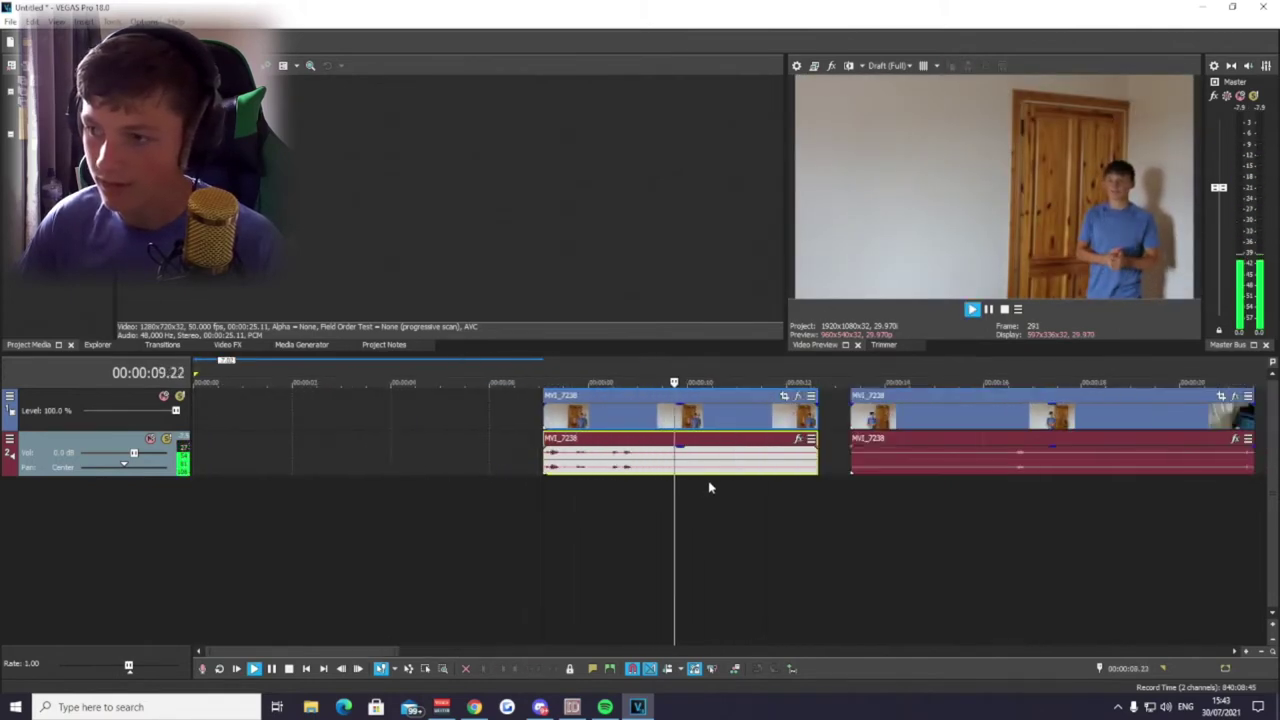
pyautogui.press('space')
# Step: Split the first clip at ten seconds, delete its tail, and slide the later clip left
pyautogui.click(689, 459)
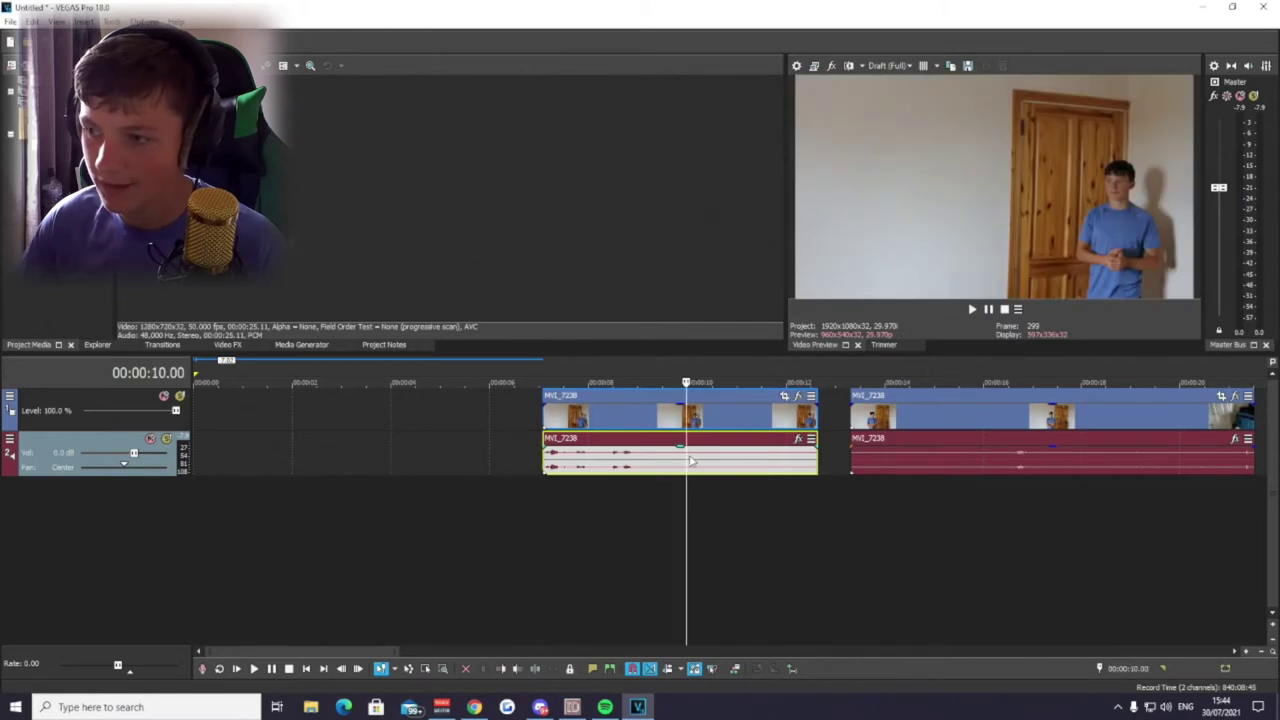
pyautogui.press('s')
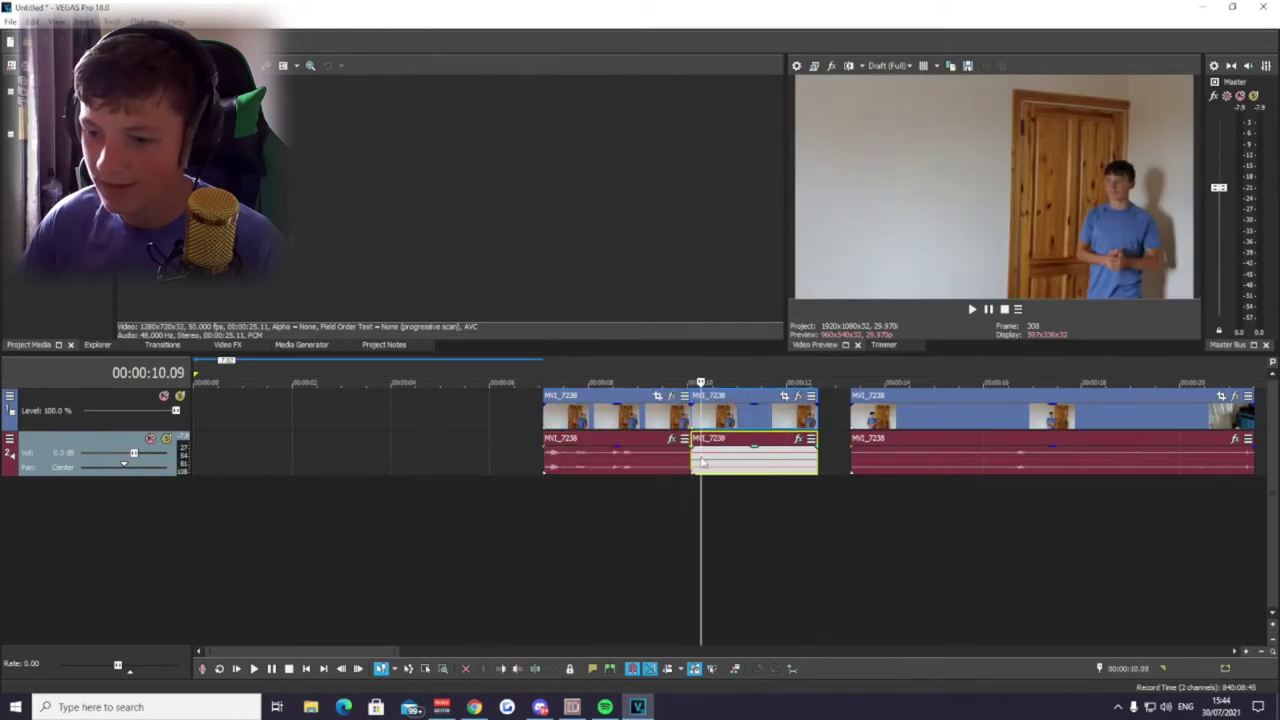
pyautogui.press('Delete')
pyautogui.scroll(-3, 579, 430)
pyautogui.moveTo(579, 430); pyautogui.dragTo(549, 432)
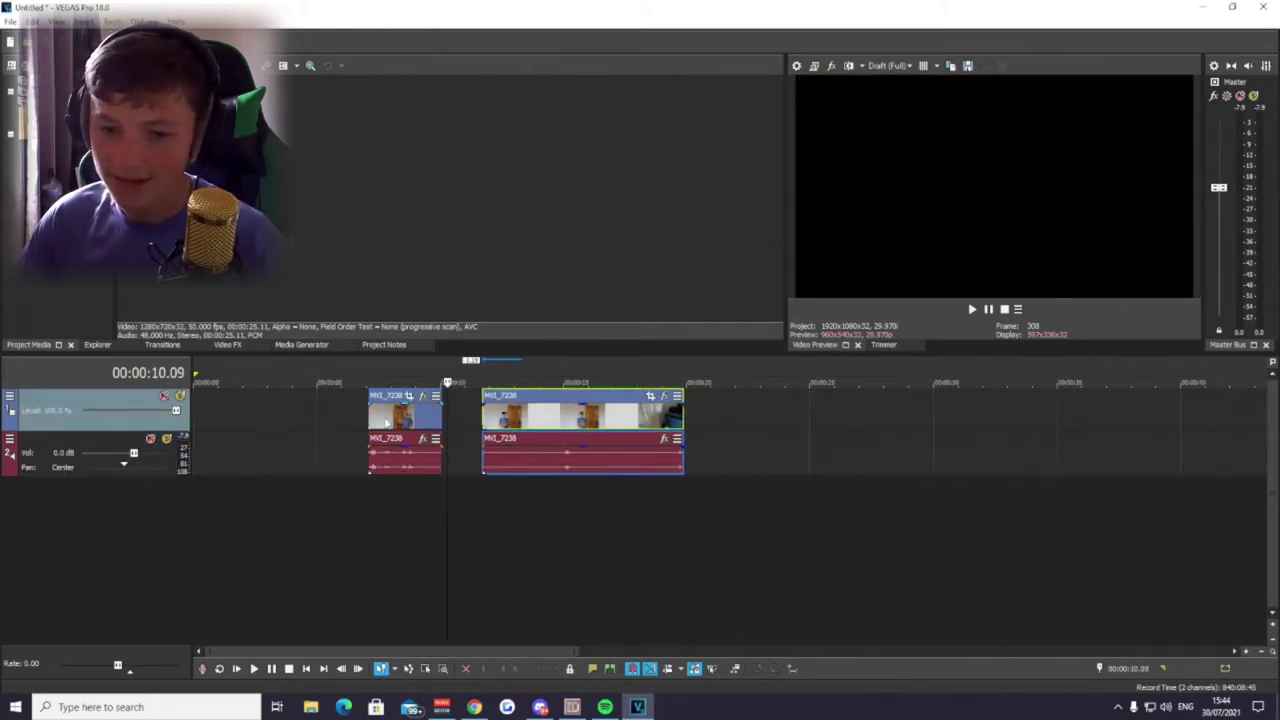
pyautogui.click(386, 421)
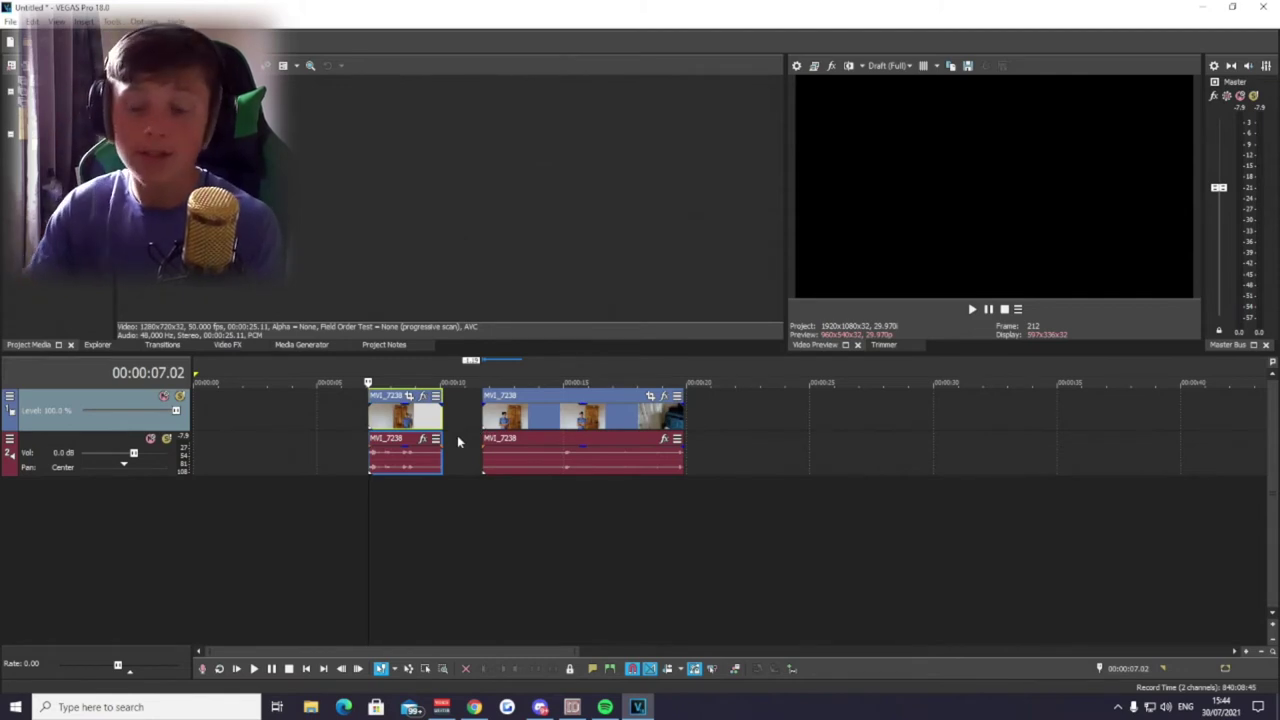
# Step: Insert two empty video tracks and stack the second clip on the top track
pyautogui.click(541, 445)
pyautogui.click(386, 447)
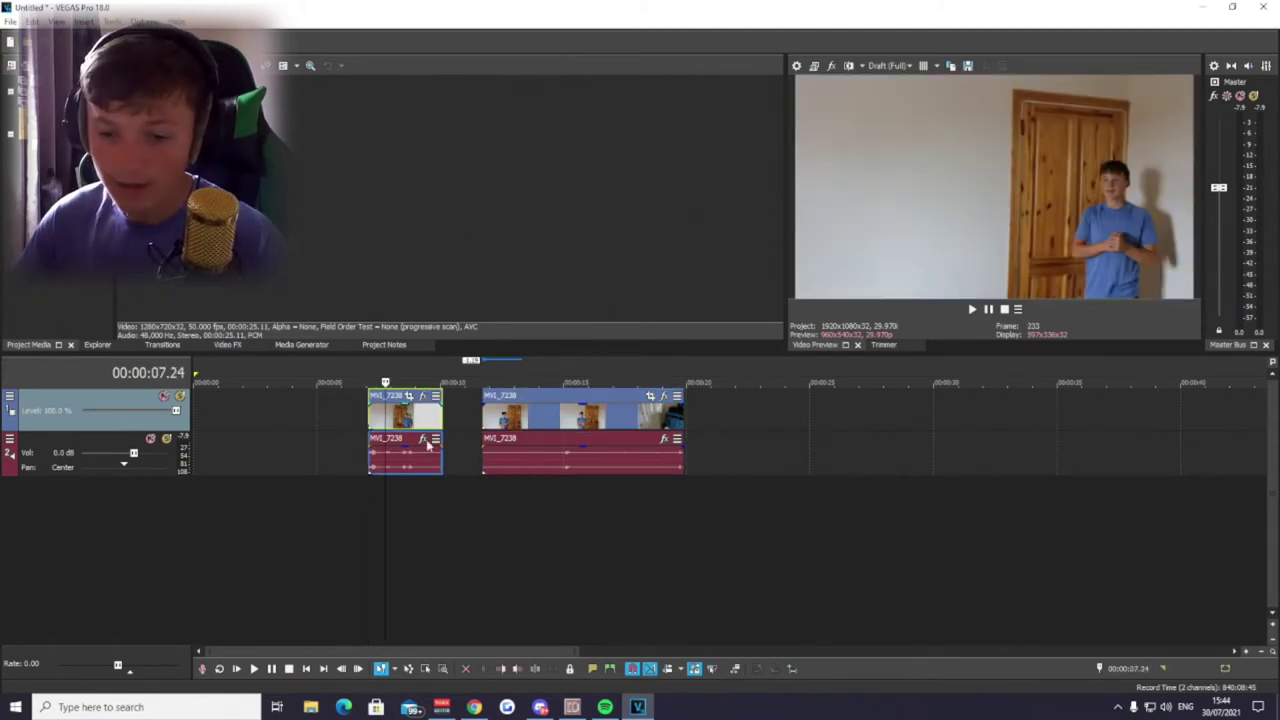
pyautogui.rightClick(493, 497)
pyautogui.click(560, 540)
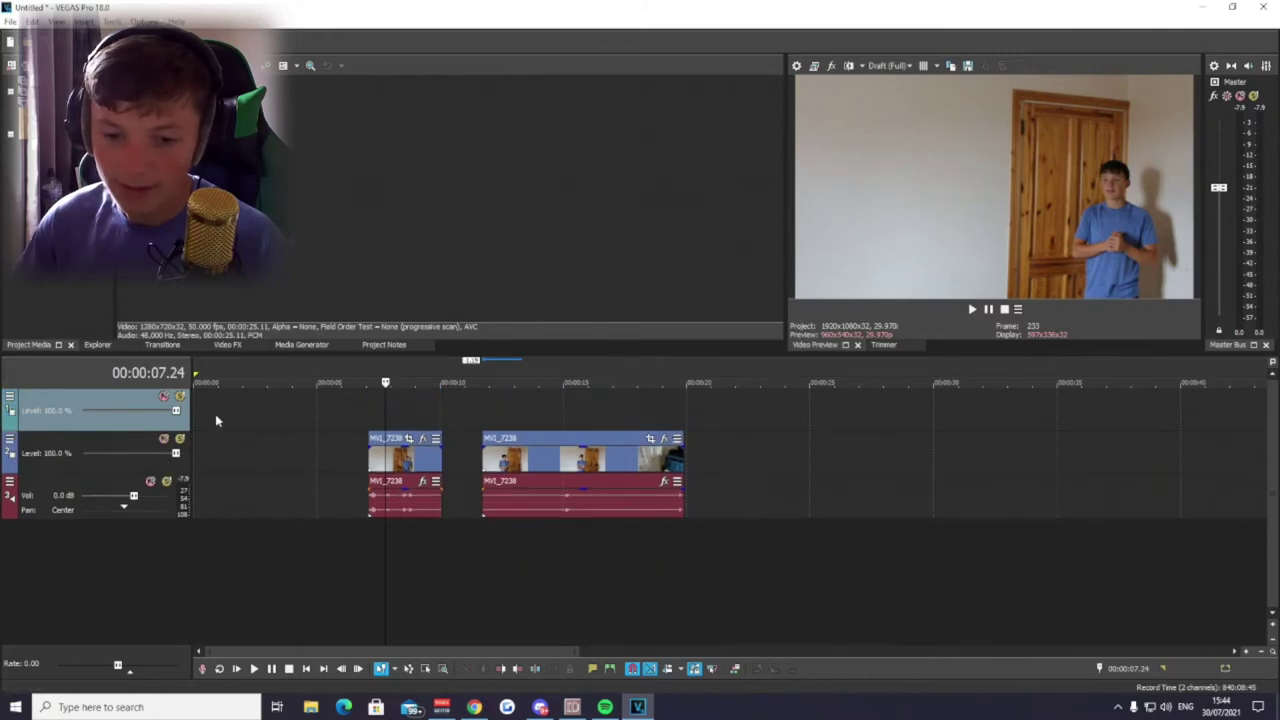
pyautogui.rightClick(382, 566)
pyautogui.click(430, 600)
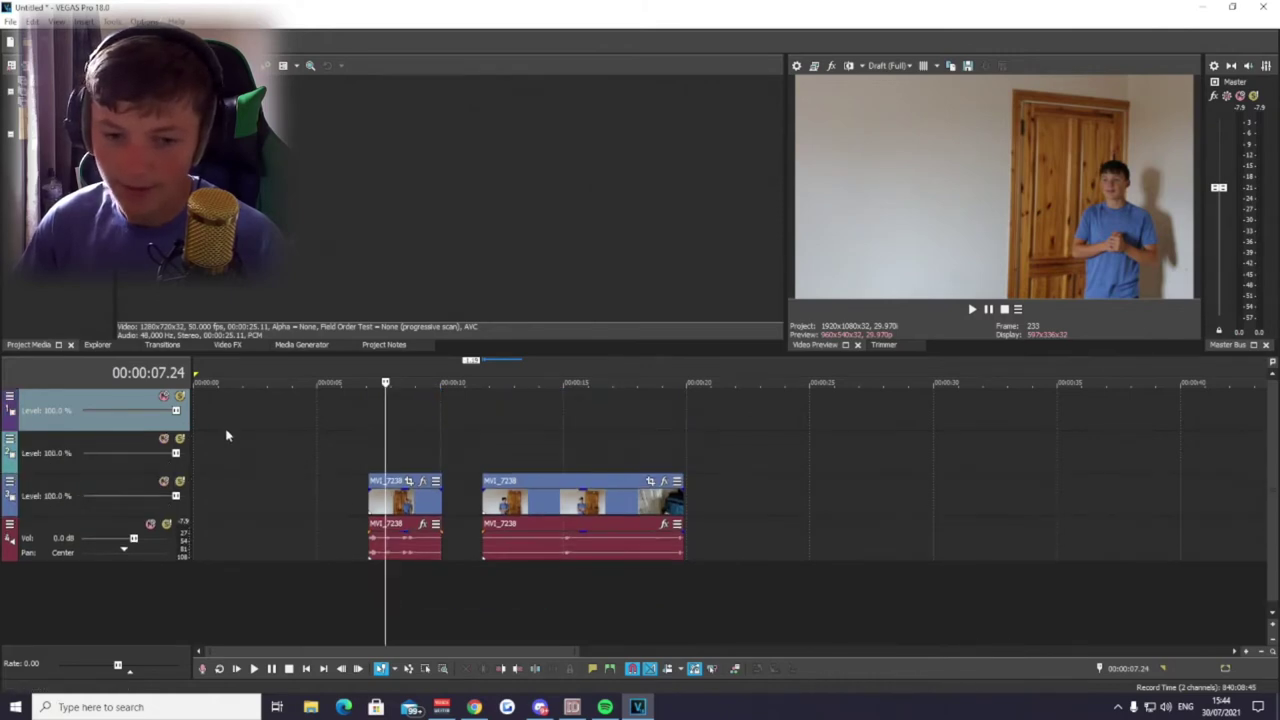
pyautogui.moveTo(512, 490); pyautogui.dragTo(398, 412)
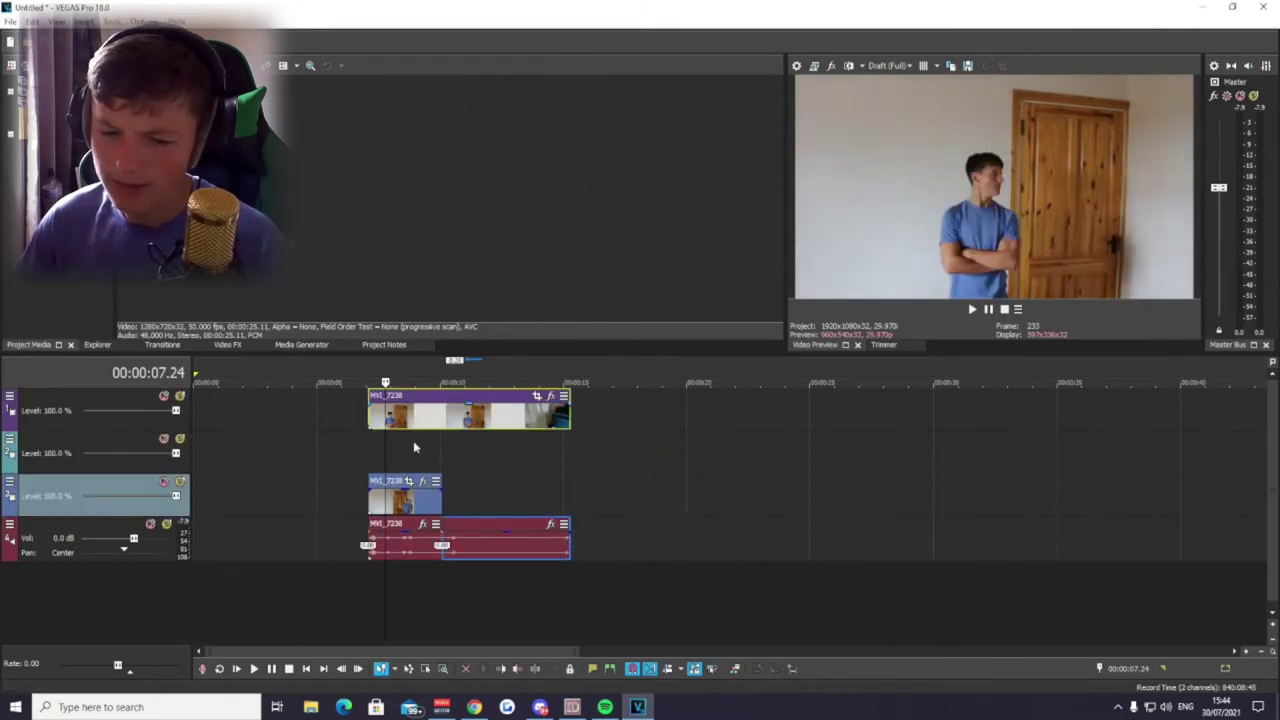
pyautogui.moveTo(475, 528); pyautogui.dragTo(466, 453)
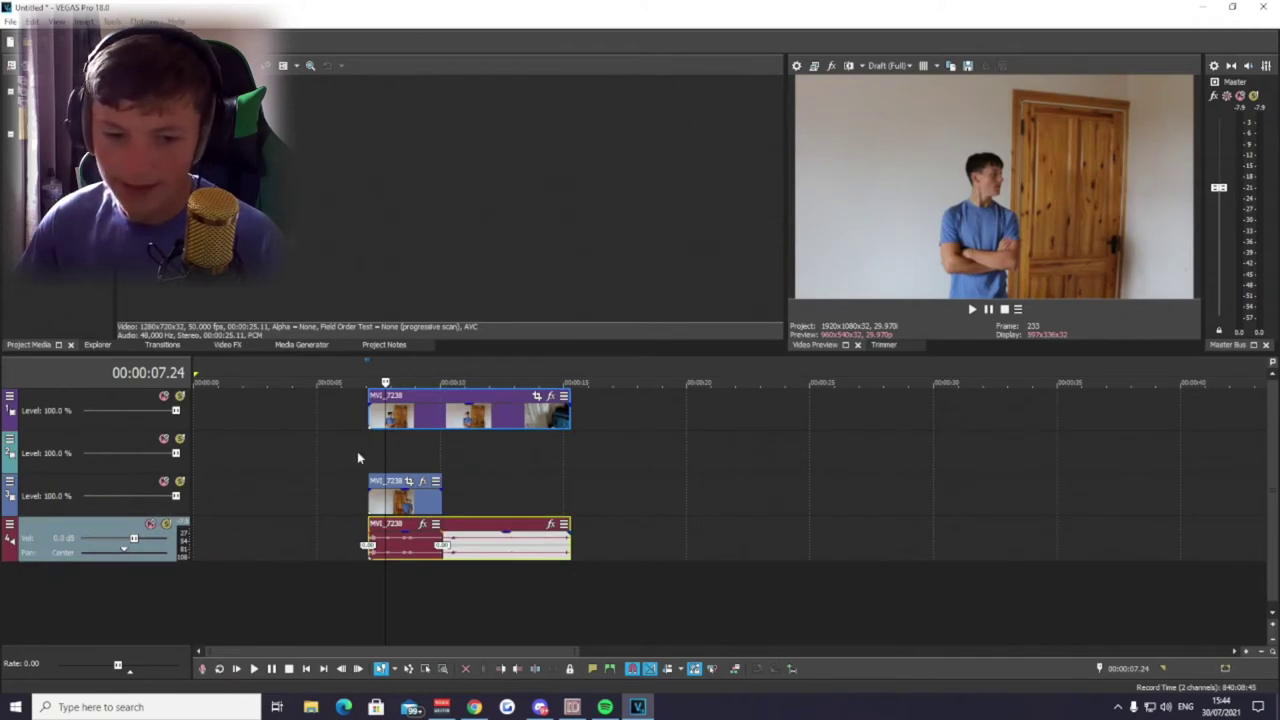
# Step: Delete the empty second track, add an audio track, and move the long clip's audio up to second place
pyautogui.rightClick(344, 451)
pyautogui.click(400, 334)
pyautogui.rightClick(486, 541)
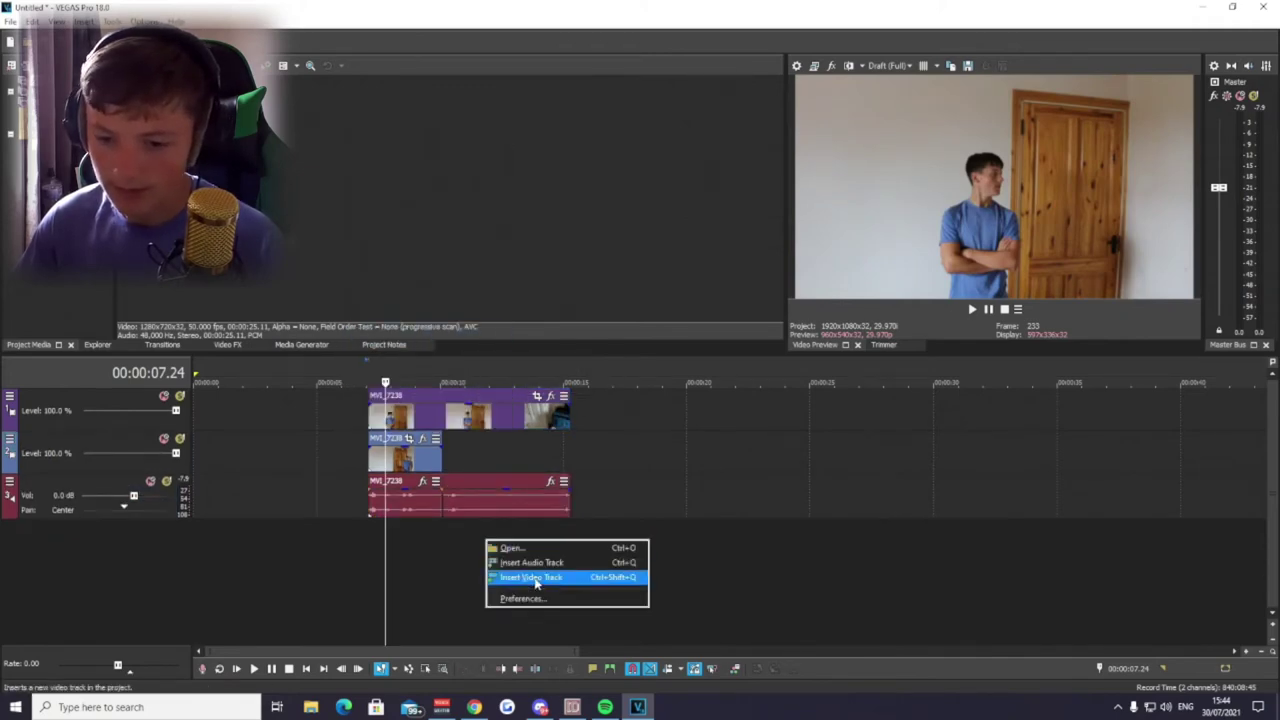
pyautogui.click(532, 563)
pyautogui.moveTo(466, 490); pyautogui.dragTo(466, 536)
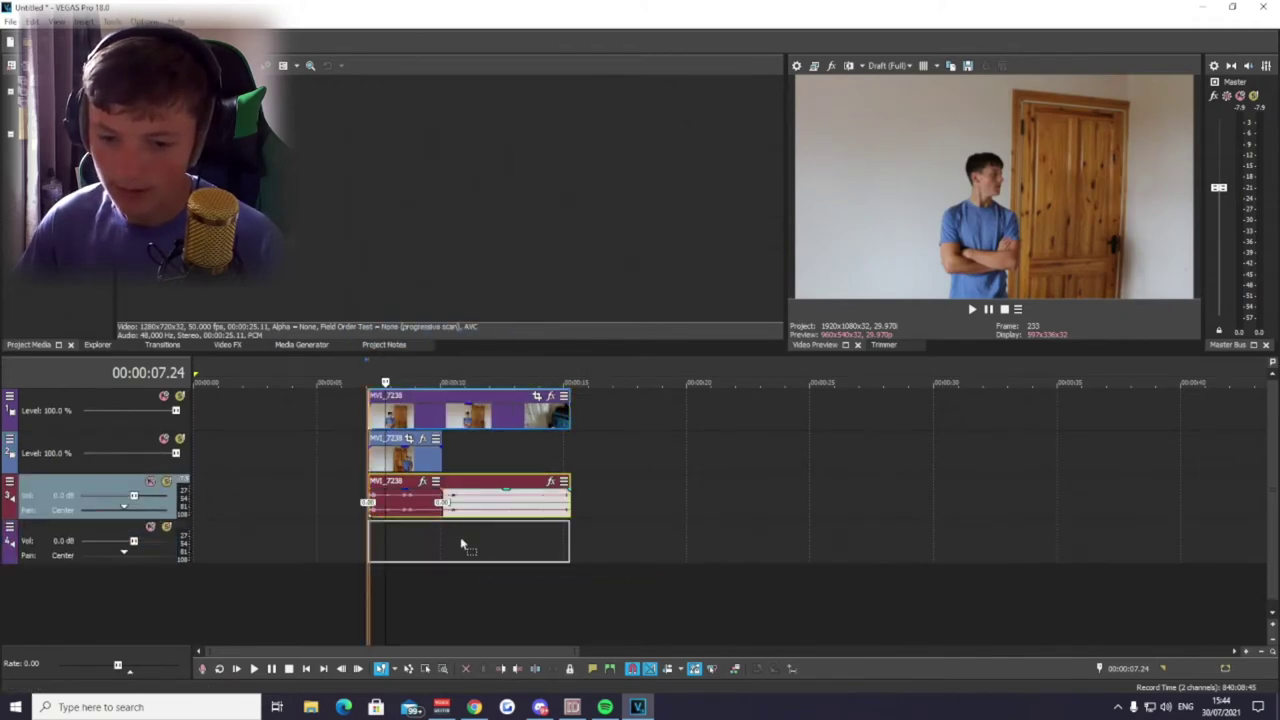
pyautogui.moveTo(150, 443); pyautogui.dragTo(150, 445)
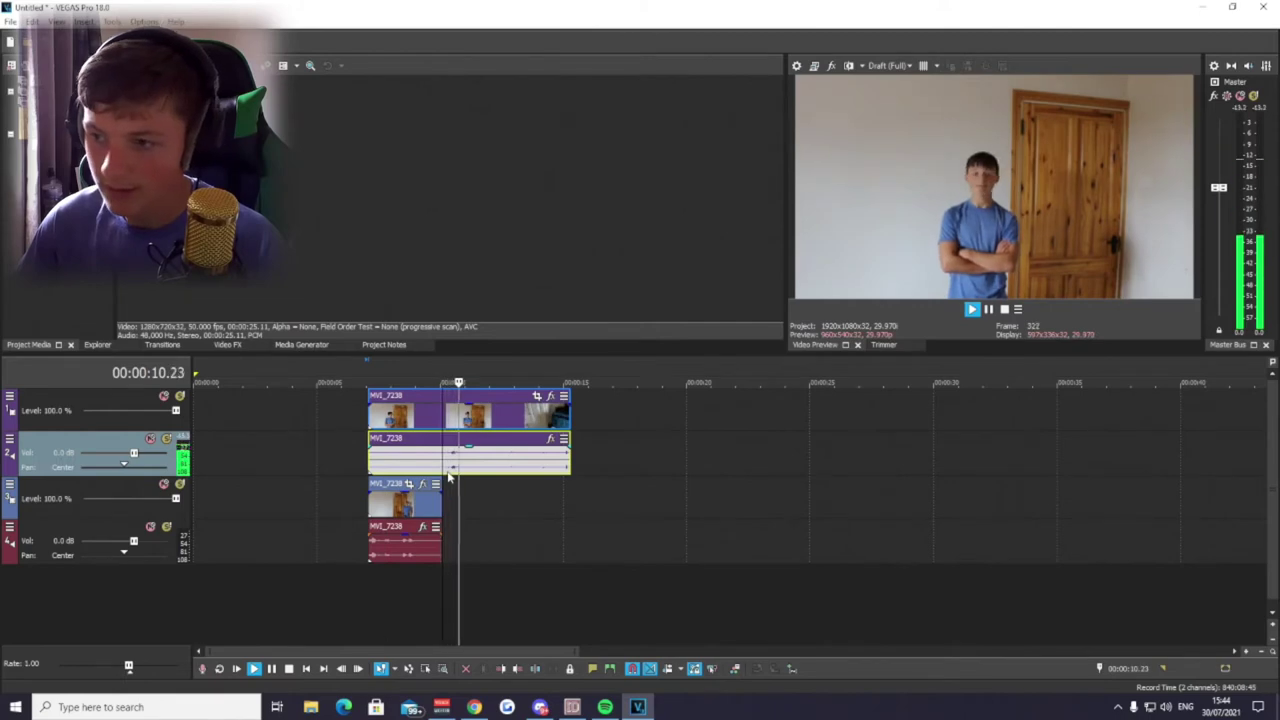
# Step: Slide the upper video and audio clips earlier to line up with the lower copy
pyautogui.scroll(3, 600, 462)
pyautogui.moveTo(710, 465); pyautogui.dragTo(682, 465)
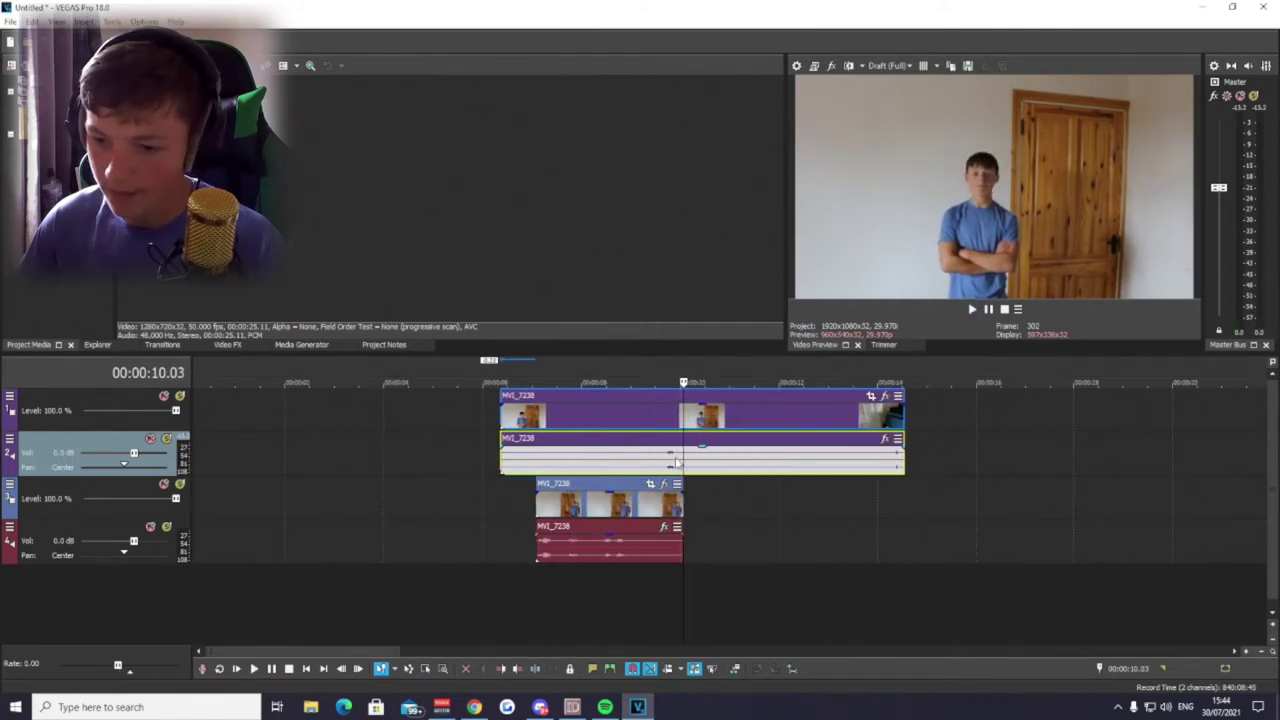
pyautogui.click(636, 460)
pyautogui.press('space')
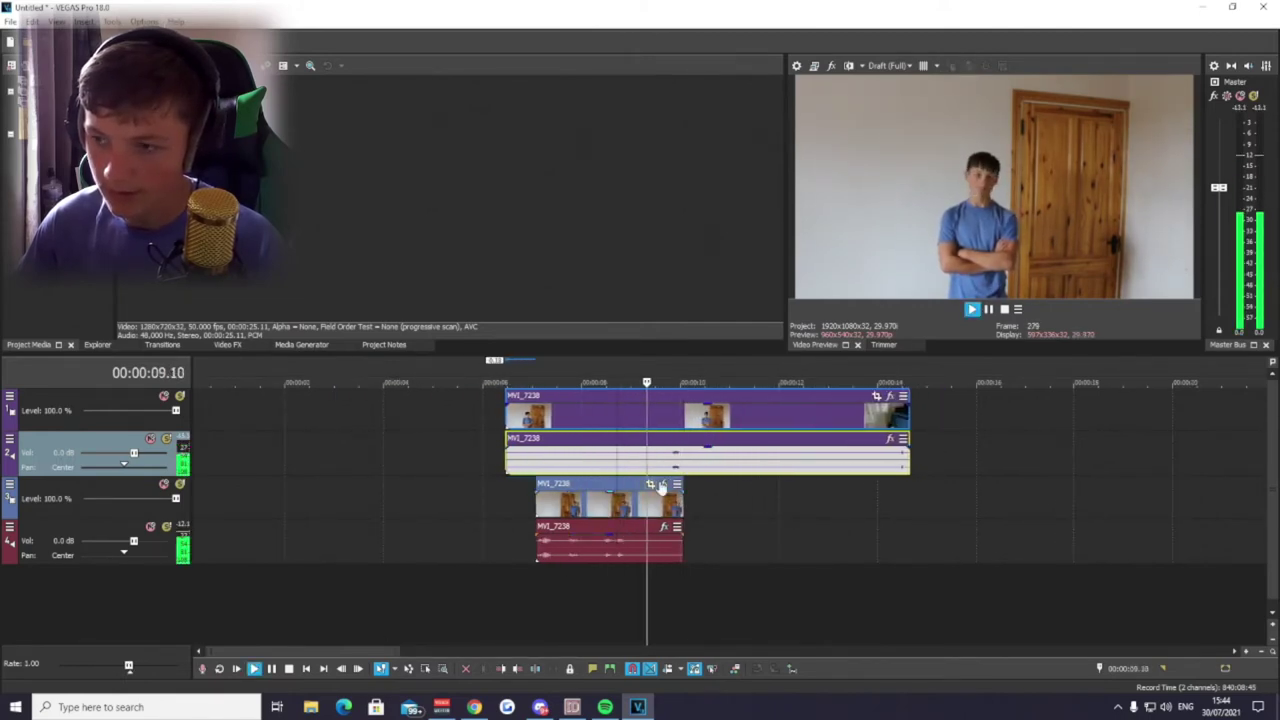
pyautogui.scroll(3, 700, 465)
pyautogui.moveTo(776, 465); pyautogui.dragTo(742, 465)
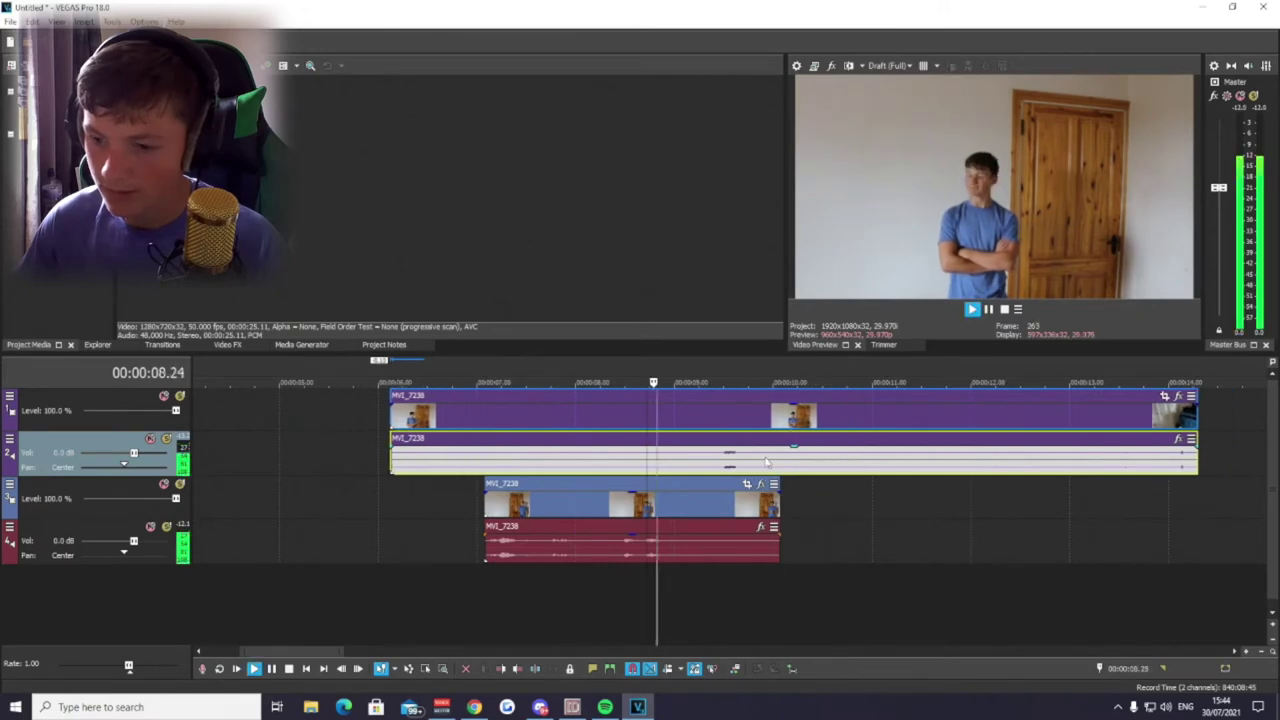
pyautogui.press('space')
# Step: Split the upper pair at 00:00:10.03, delete the excess, and trim its start to match the lower clips
pyautogui.click(782, 466)
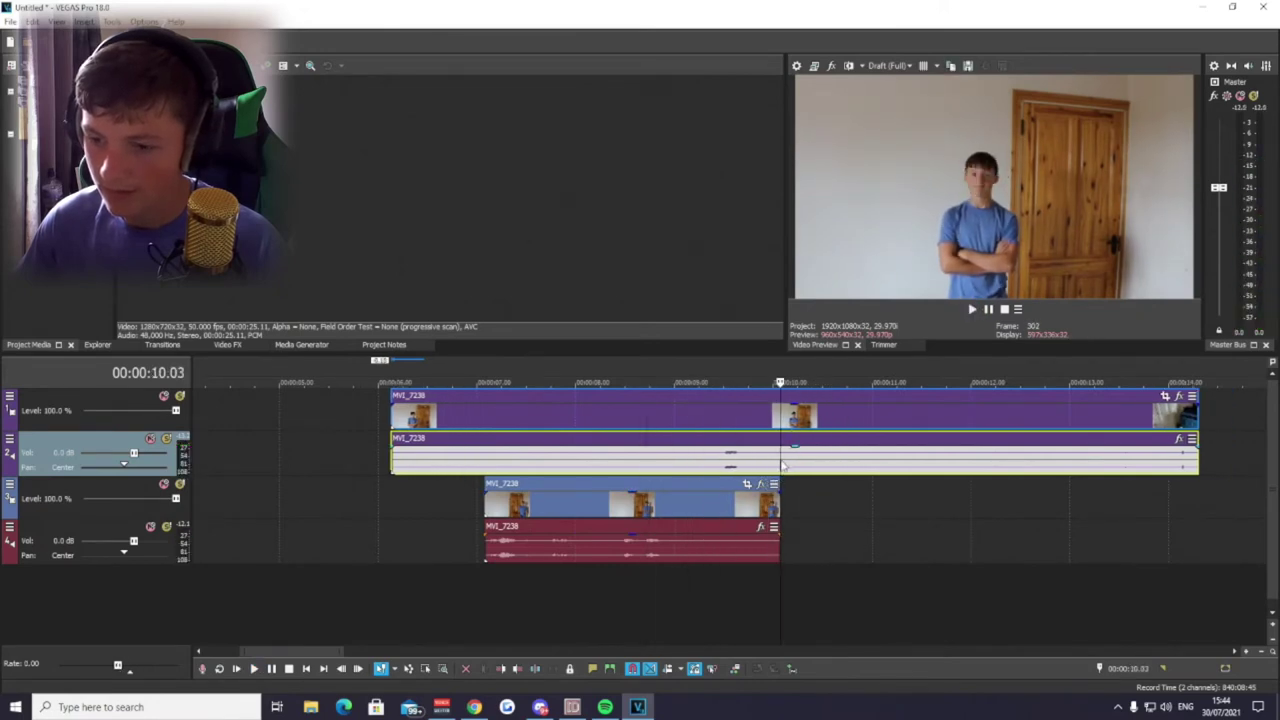
pyautogui.press('s')
pyautogui.press('Delete')
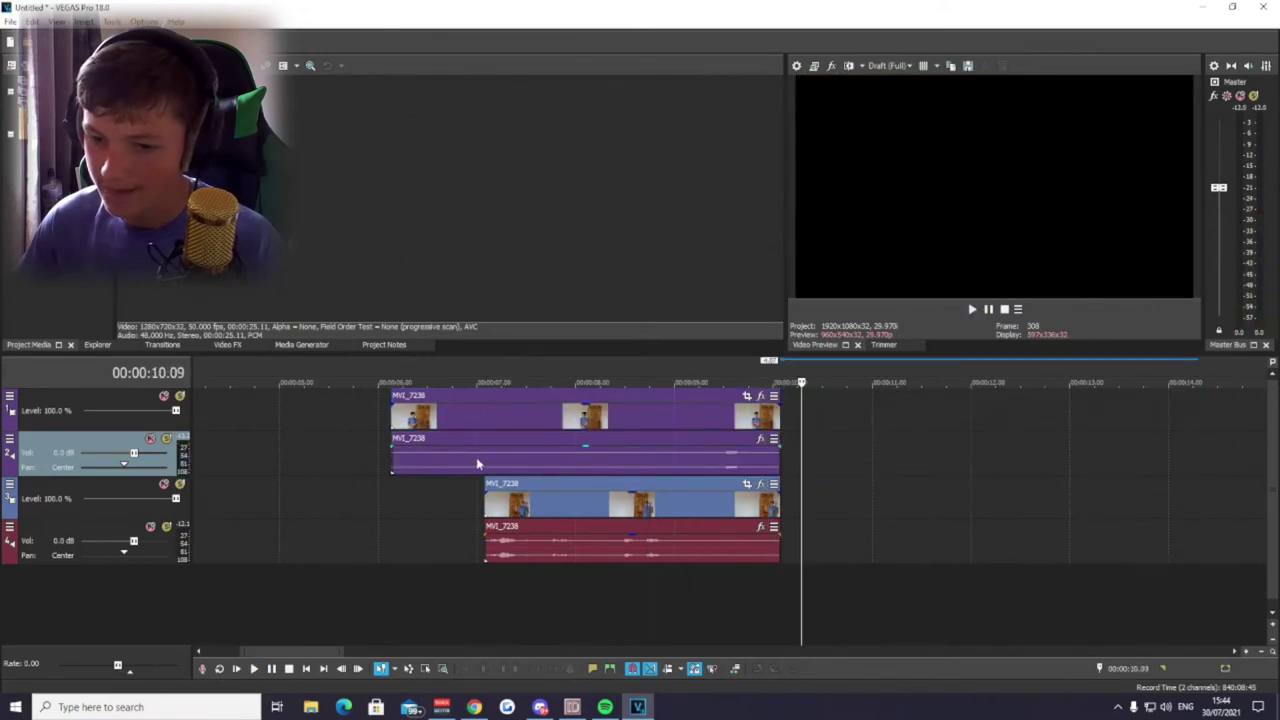
pyautogui.click(480, 464)
pyautogui.press('s')
pyautogui.press('Delete')
pyautogui.moveTo(485, 464); pyautogui.dragTo(499, 458)
pyautogui.press('space')
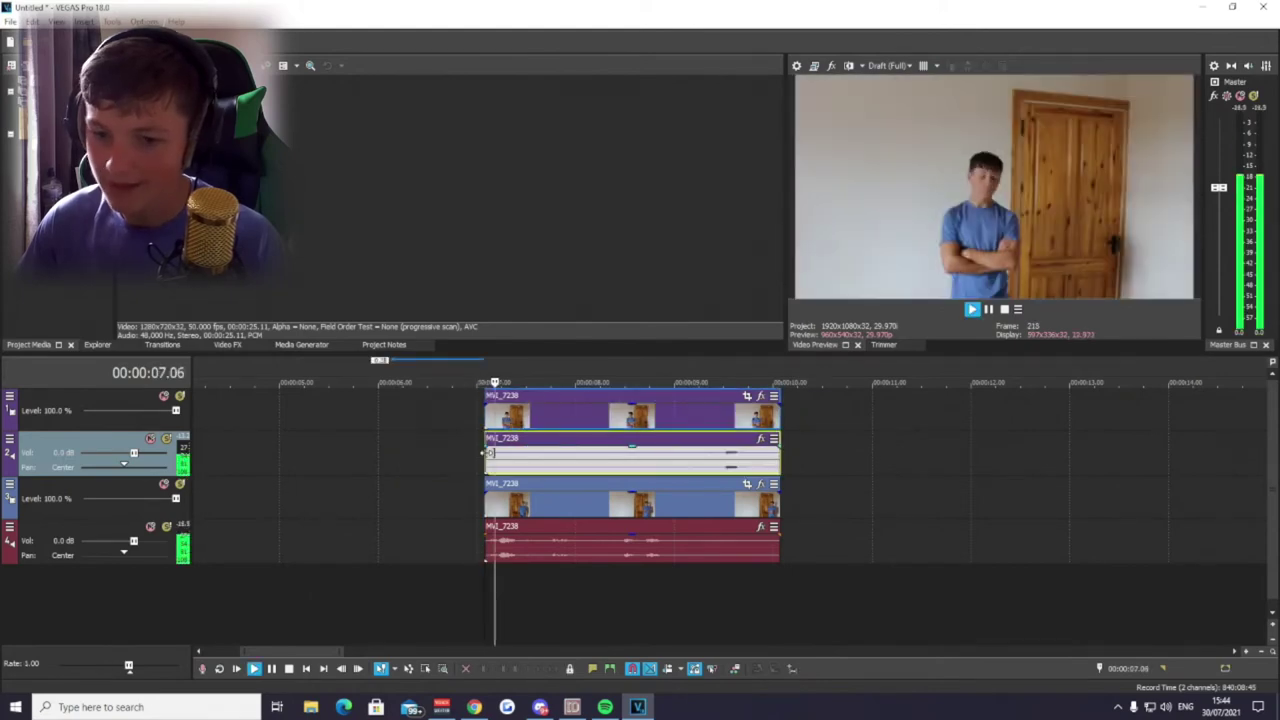
pyautogui.press('space')
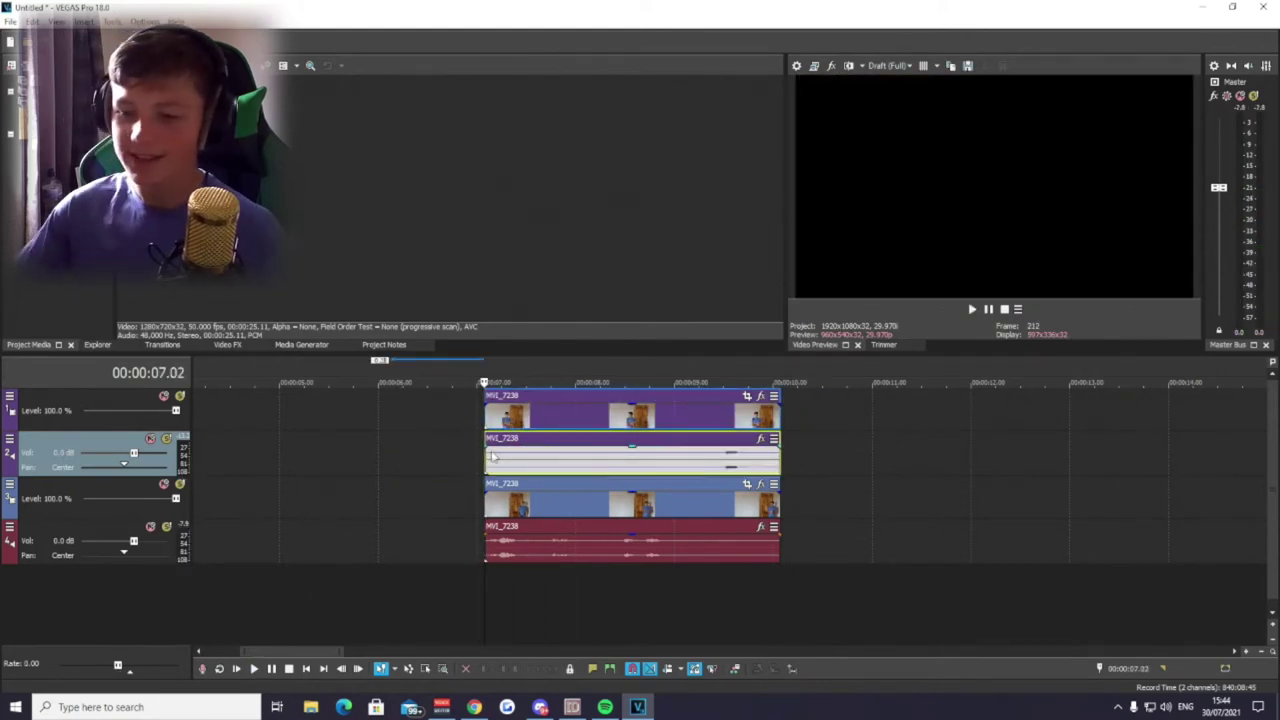
# Step: Select the top clip at 00:00:08.18, open its Event Pan/Crop, and enable Mask
pyautogui.click(739, 410)
pyautogui.click(634, 410)
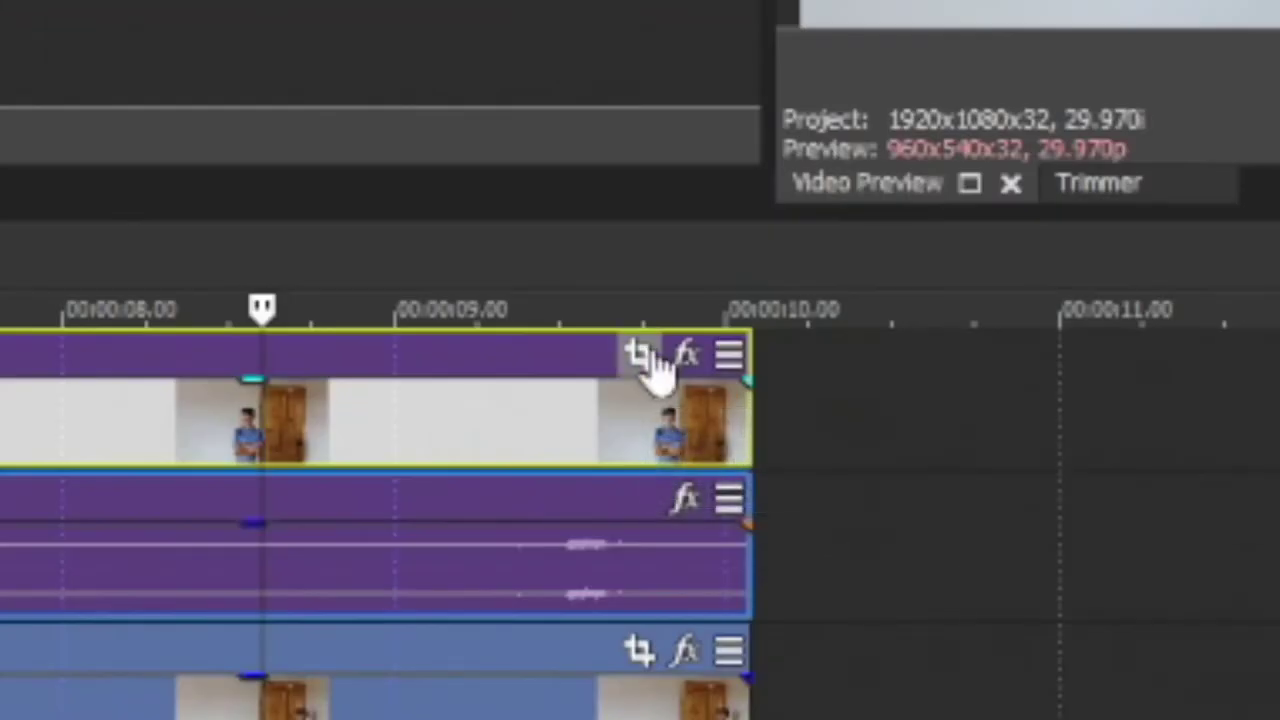
pyautogui.click(638, 355)
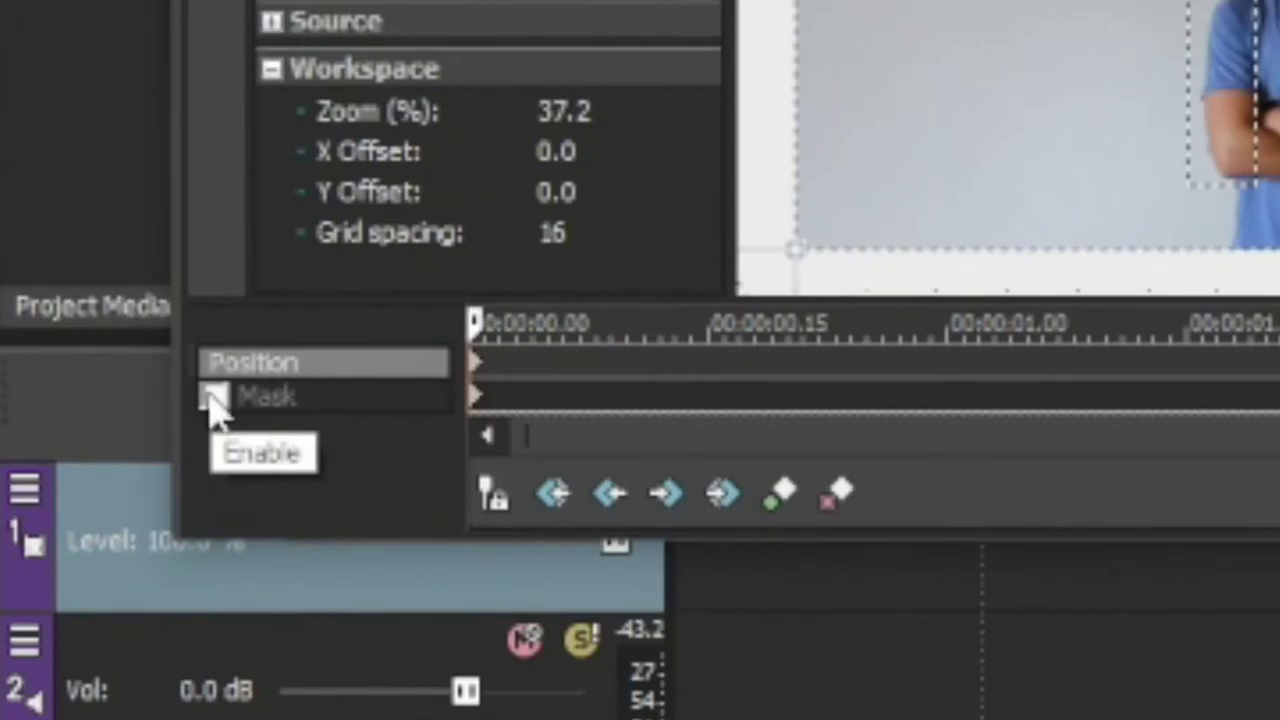
pyautogui.click(212, 396)
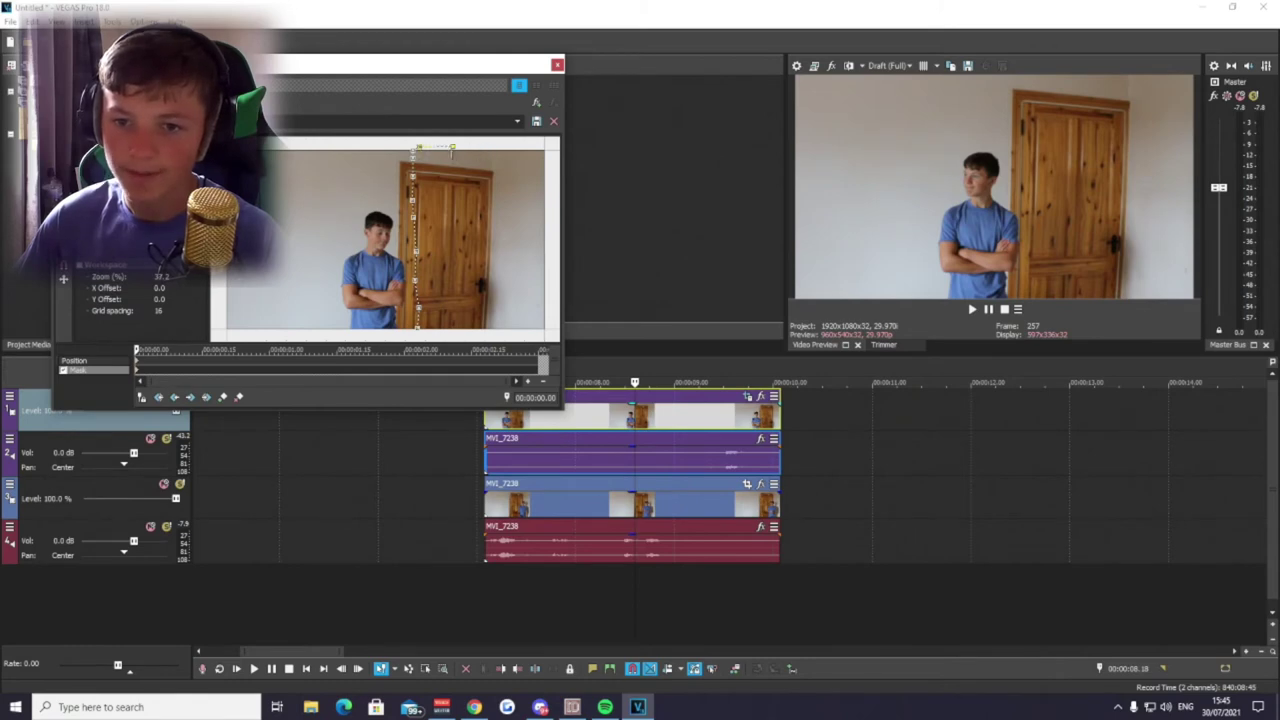
pyautogui.rightClick(452, 148)
pyautogui.moveTo(478, 201)
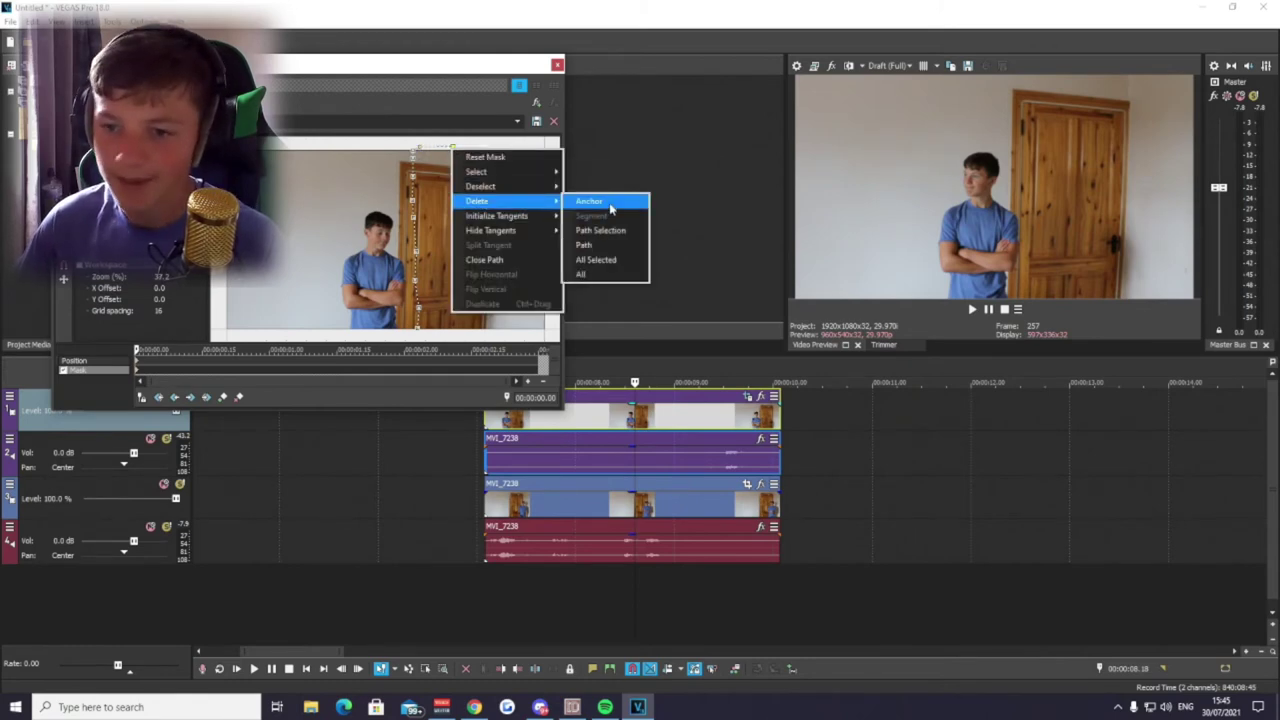
# Step: Delete the stray anchor, reset the mask, and draw a closed path around the frame's left side
pyautogui.click(608, 204)
pyautogui.rightClick(418, 150)
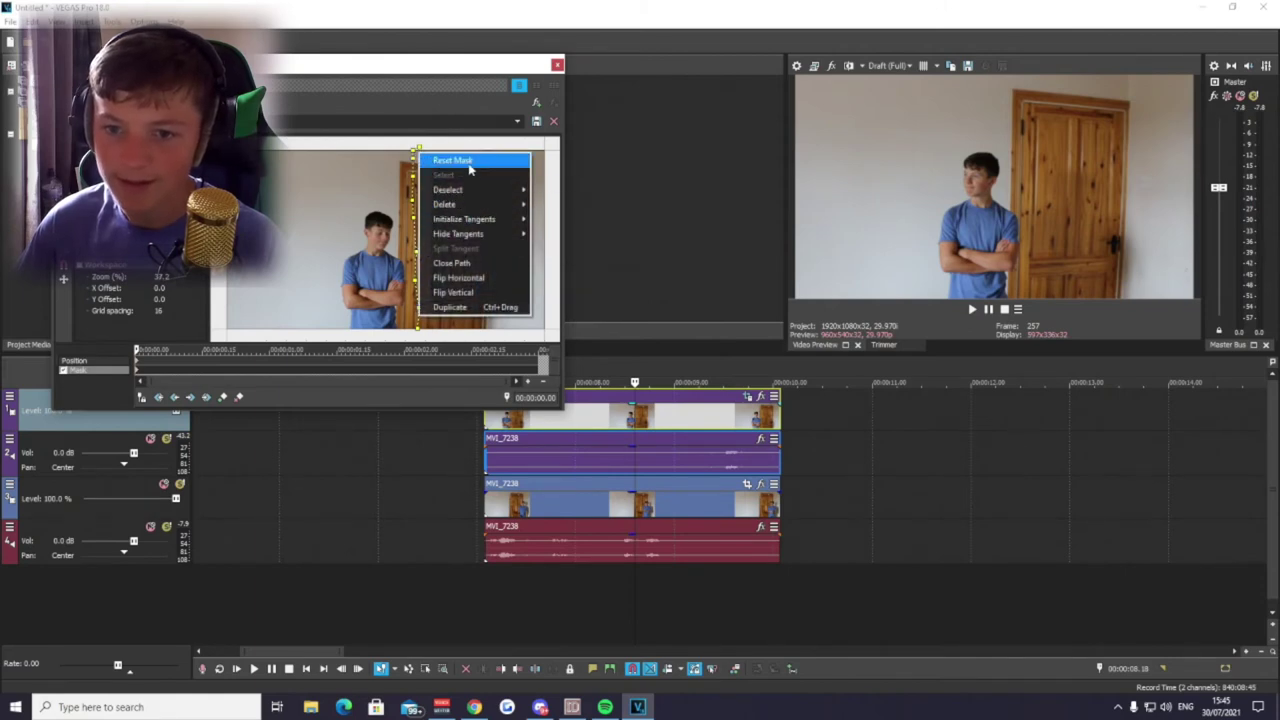
pyautogui.click(468, 163)
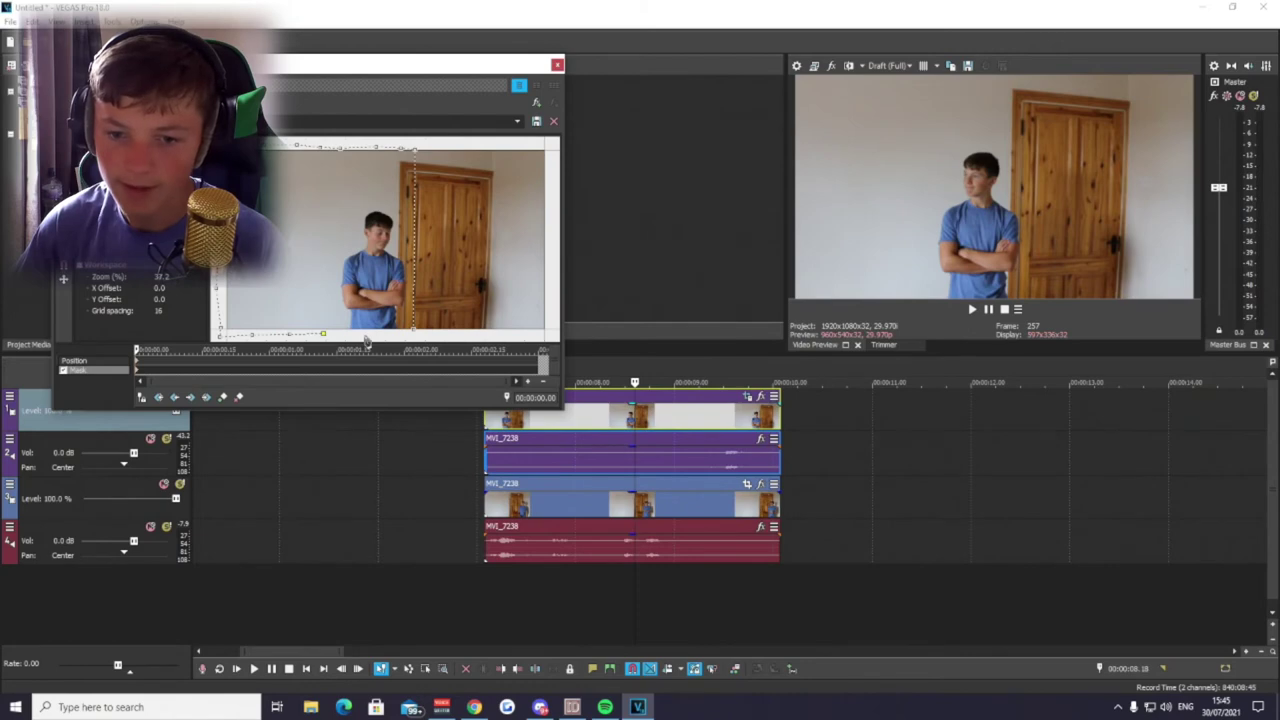
pyautogui.click(414, 333)
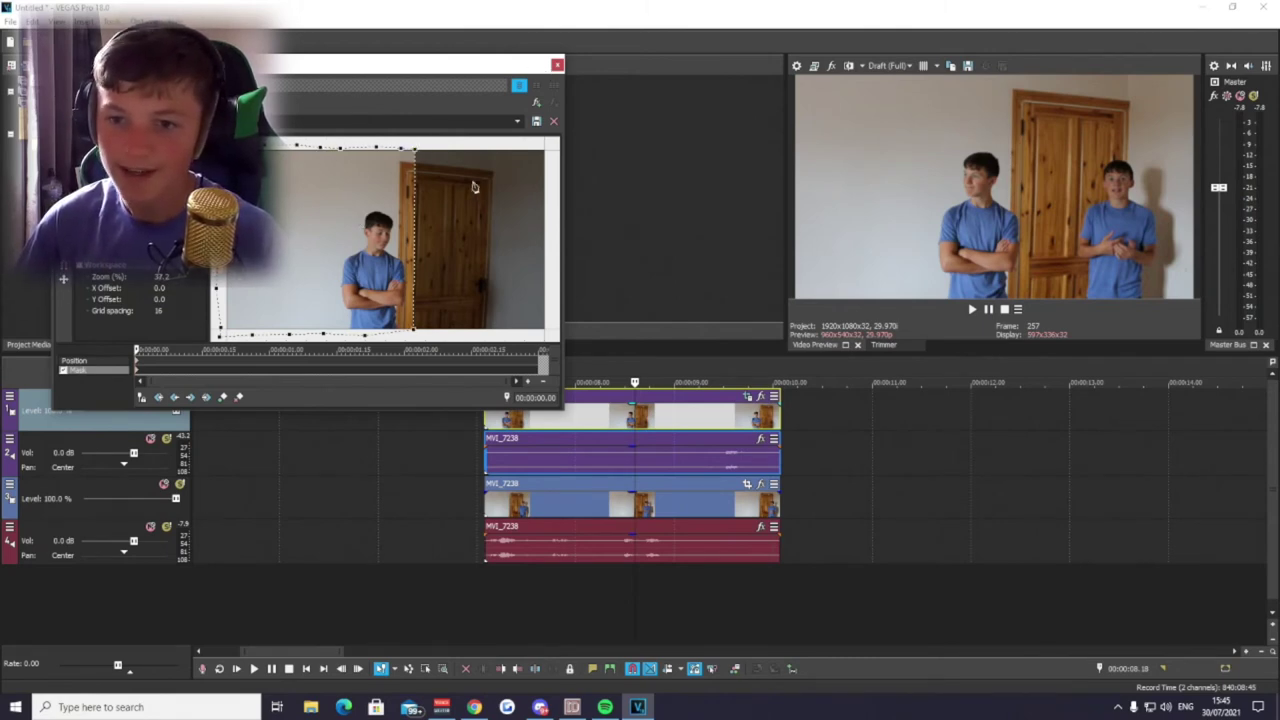
pyautogui.click(557, 66)
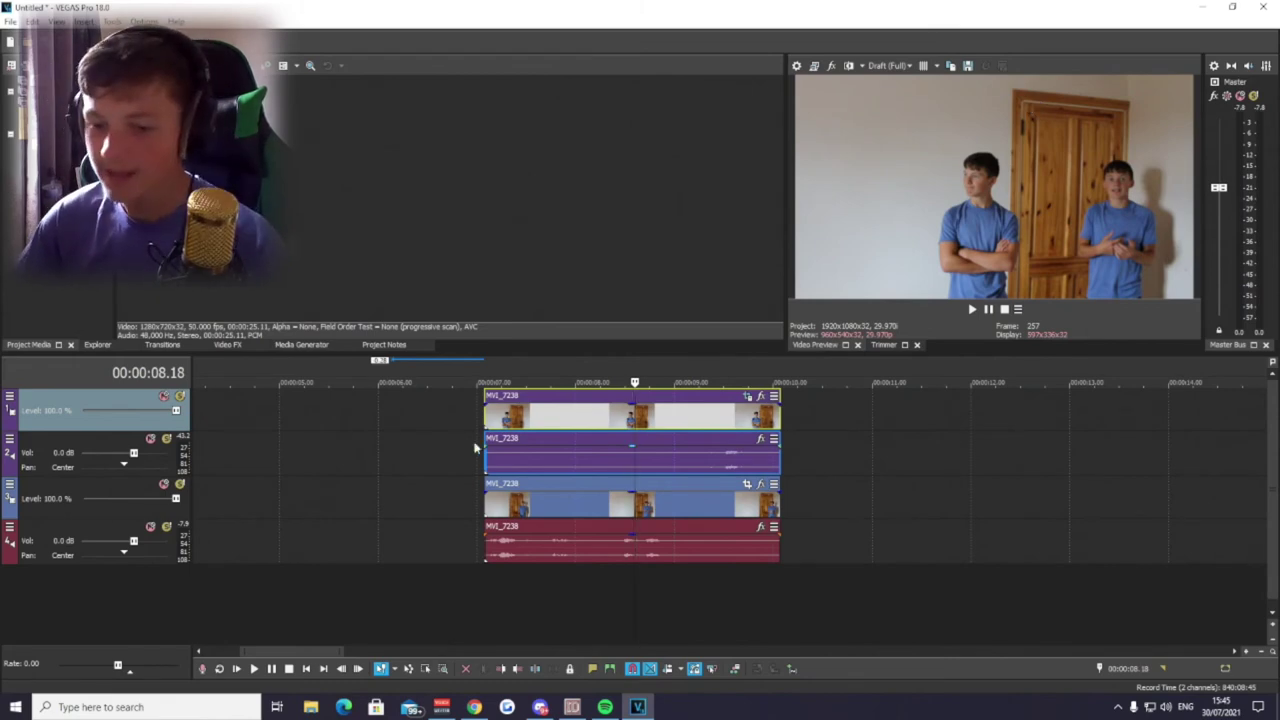
# Step: Open and close the Video Event FX chooser, then play from the clip start to preview
pyautogui.click(761, 398)
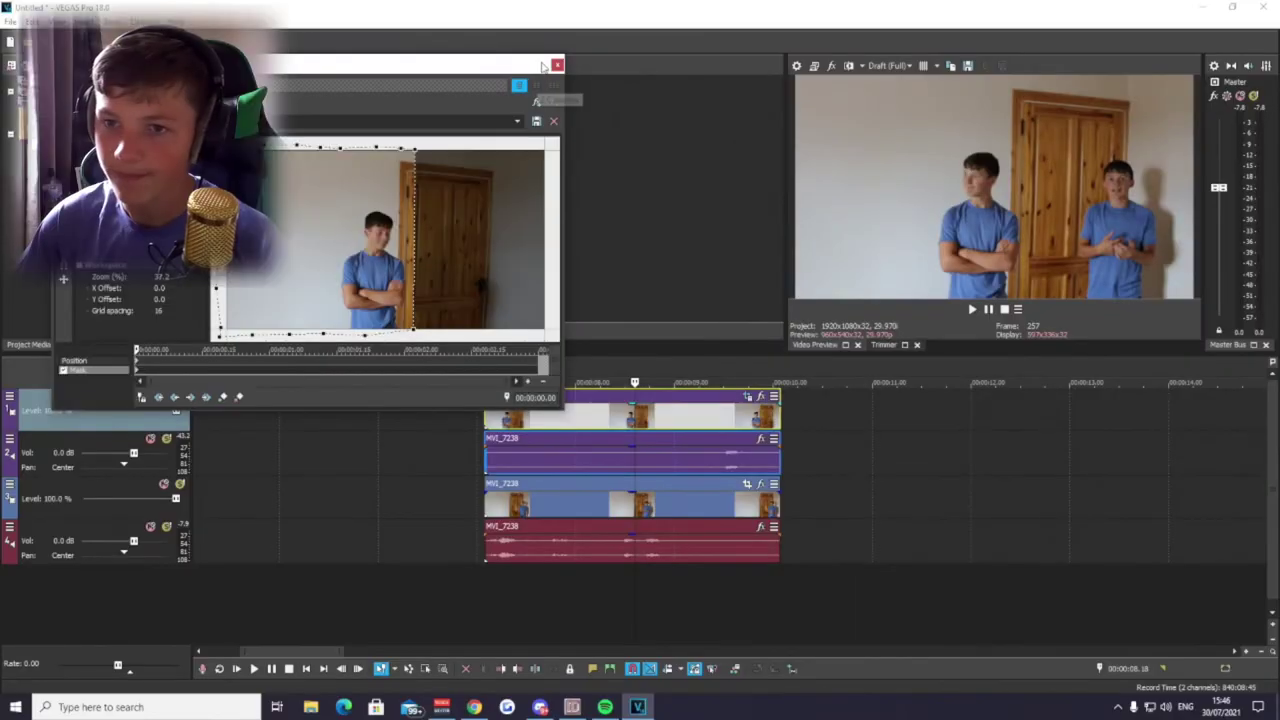
pyautogui.click(557, 65)
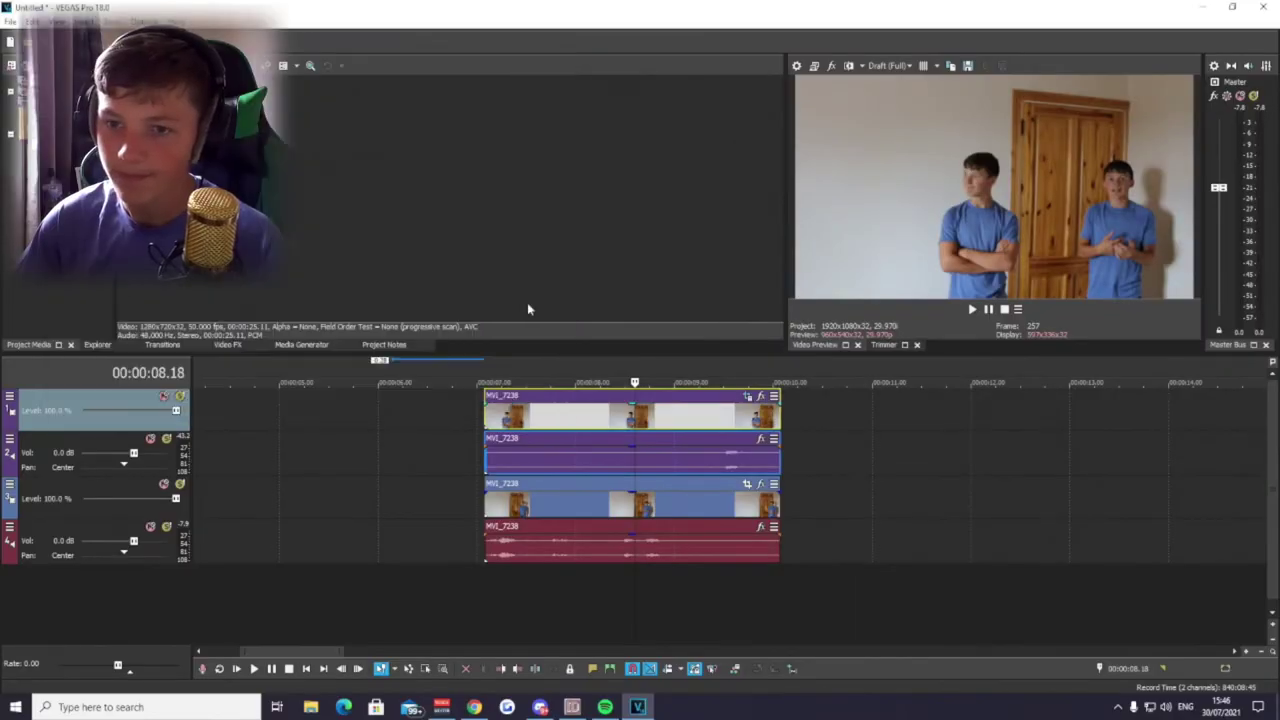
pyautogui.click(482, 413)
pyautogui.press('space')
pyautogui.press('space')
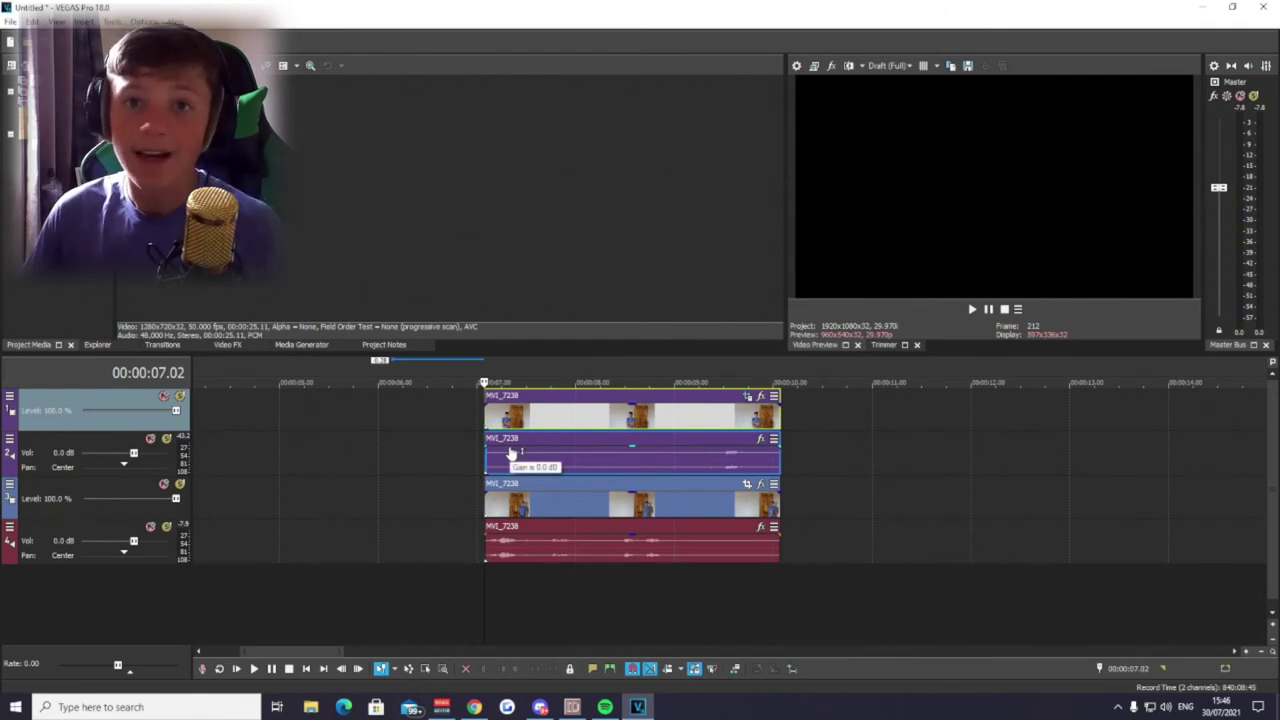
# Step: Play the result and nudge the top clip and its audio a few frames later
pyautogui.press('space')
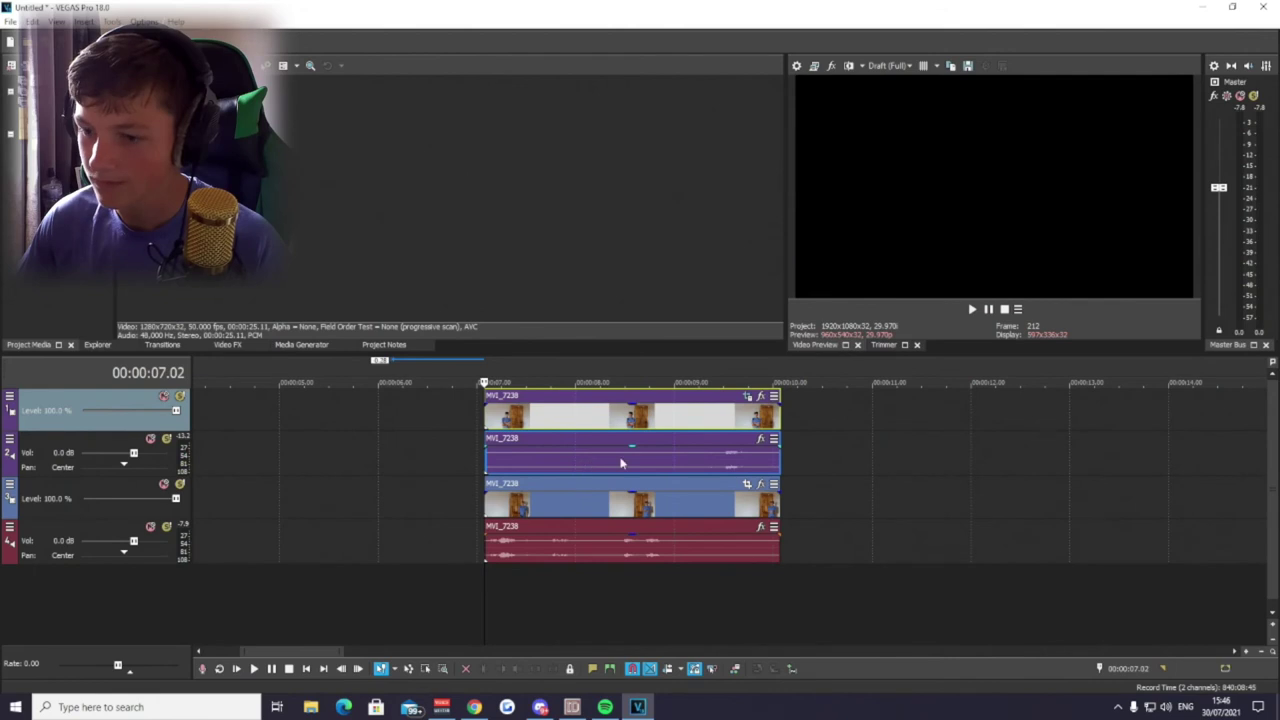
pyautogui.moveTo(705, 460); pyautogui.dragTo(718, 466)
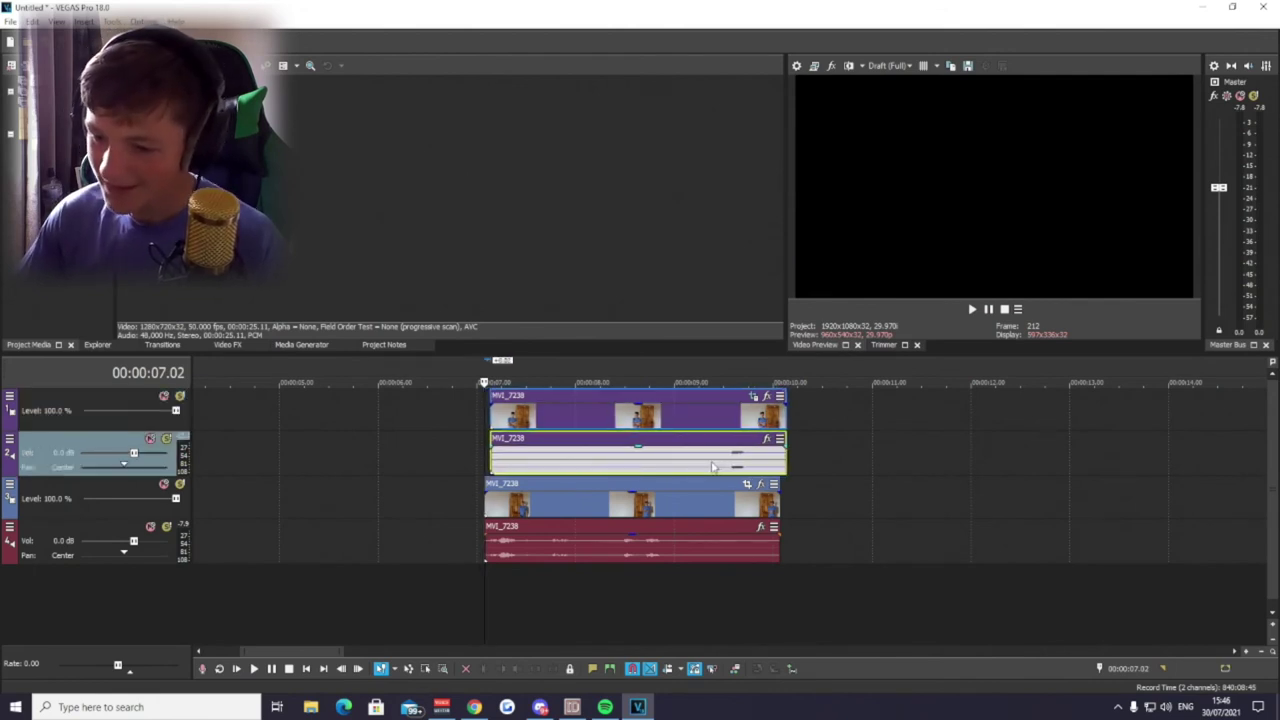